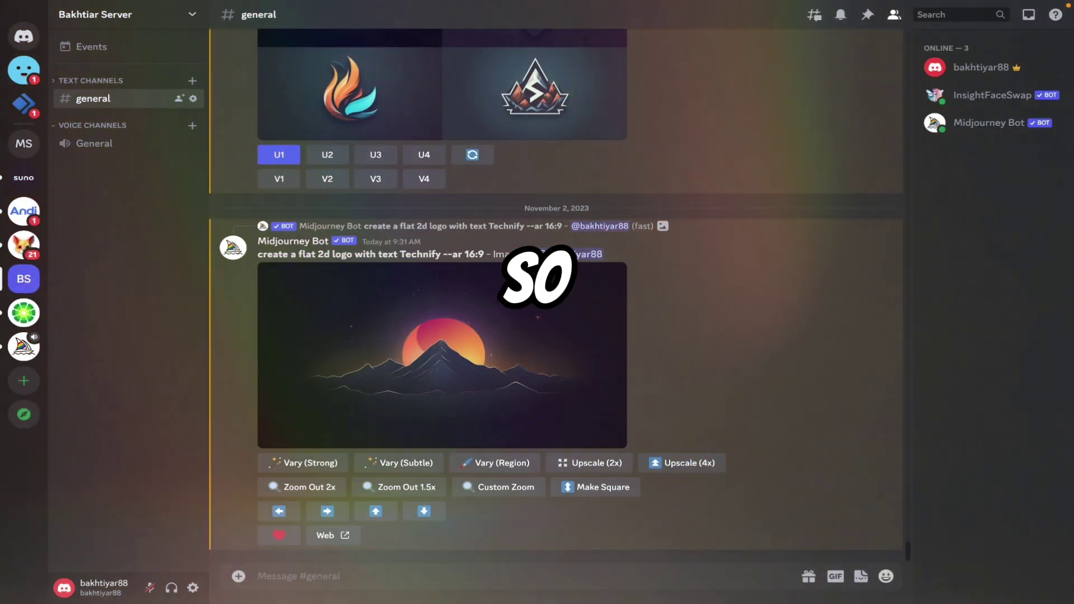
# Run Midjourney's /imagine with the prompt: a boy holding a poster with text 'ronaldo is best'
pyautogui.write('/')
pyautogui.press('Return')
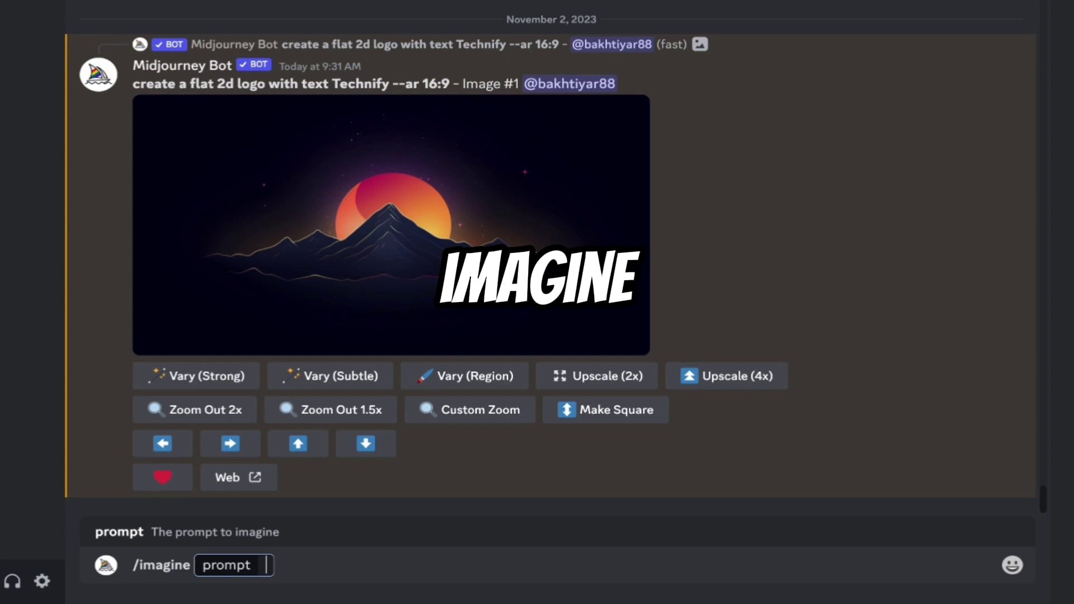
pyautogui.write("a boy holding poster with text ' ronaldo is best")
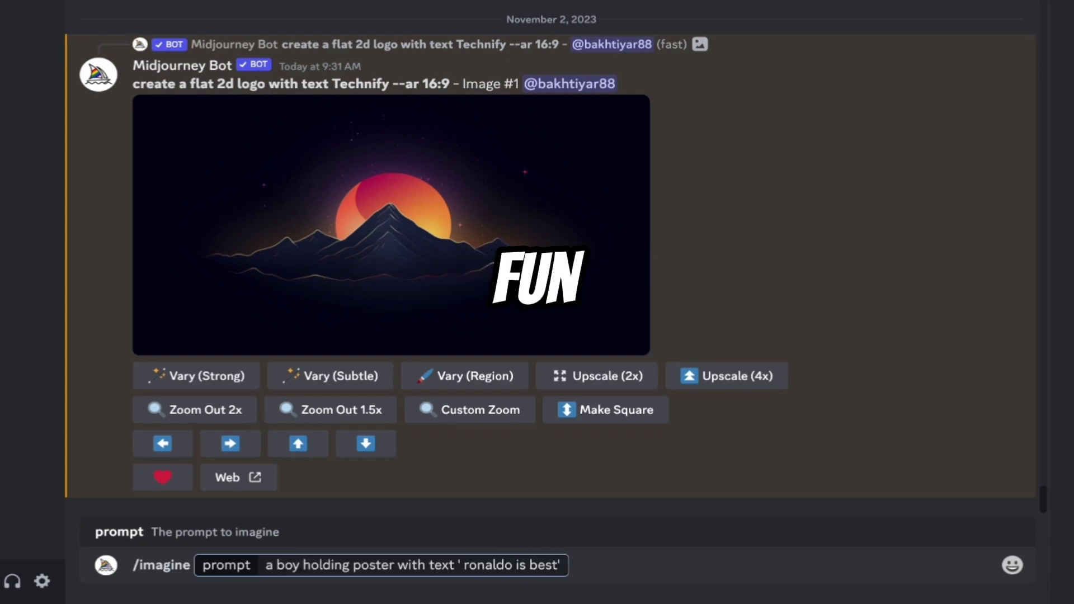
pyautogui.press('Return')
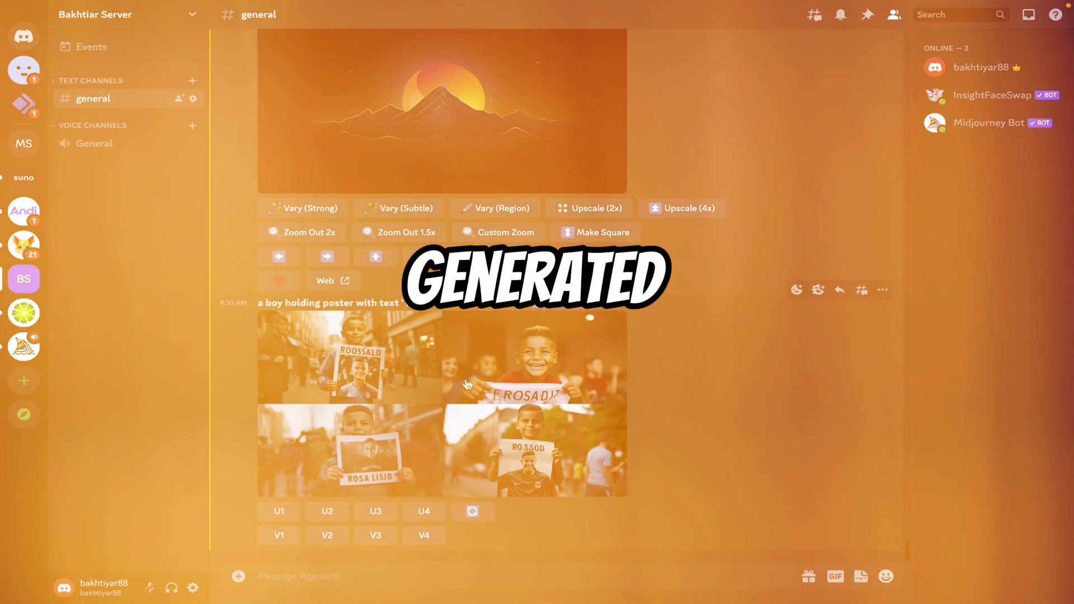
# Preview the boy poster and MrTechnify banner image grids enlarged, then close the viewer
pyautogui.click(467, 383)
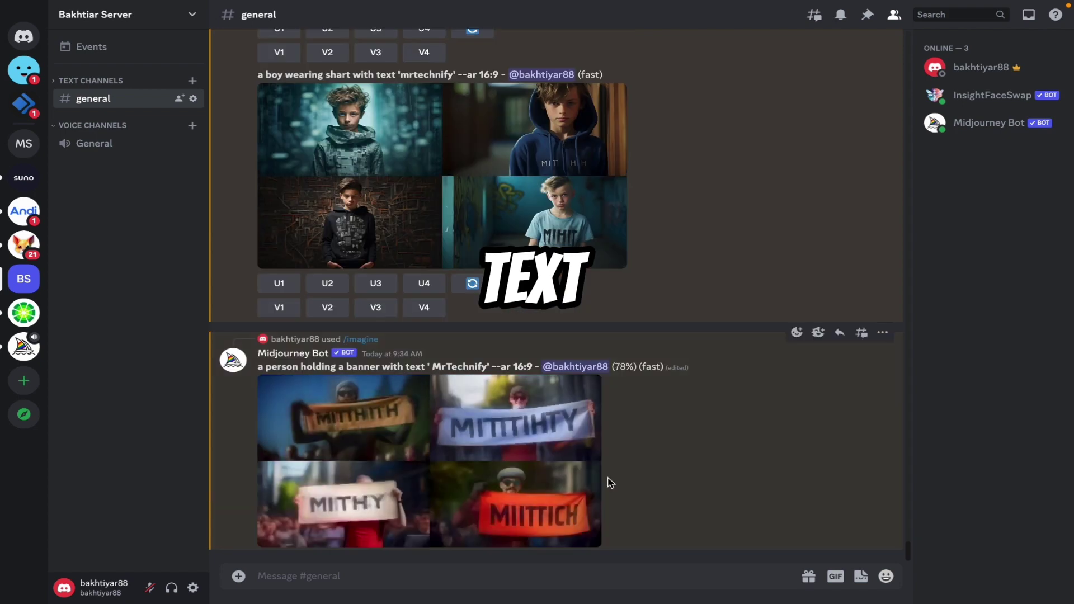
pyautogui.click(544, 414)
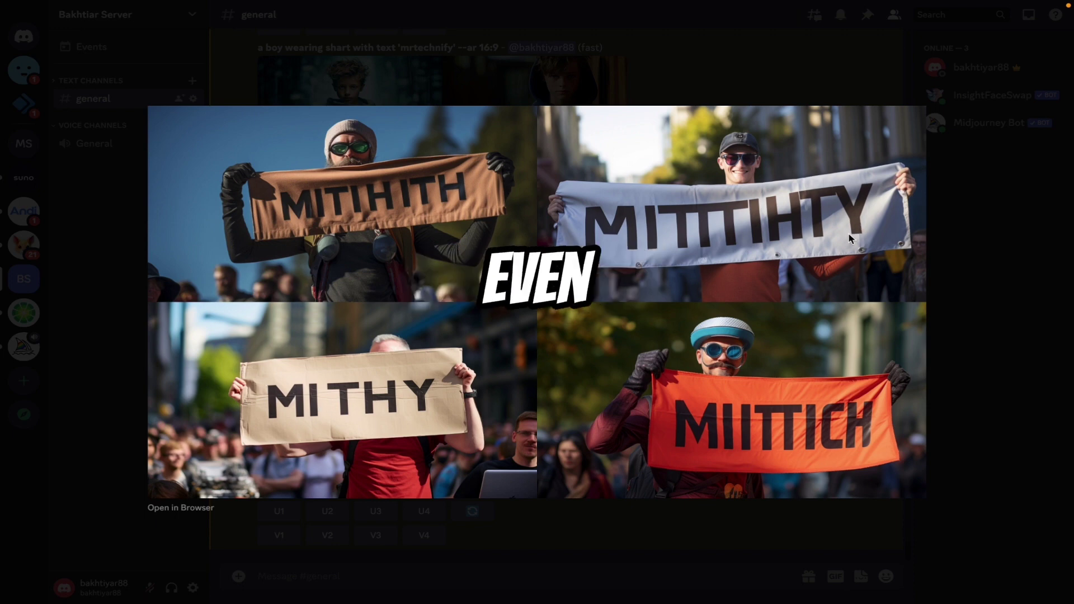
pyautogui.click(990, 278)
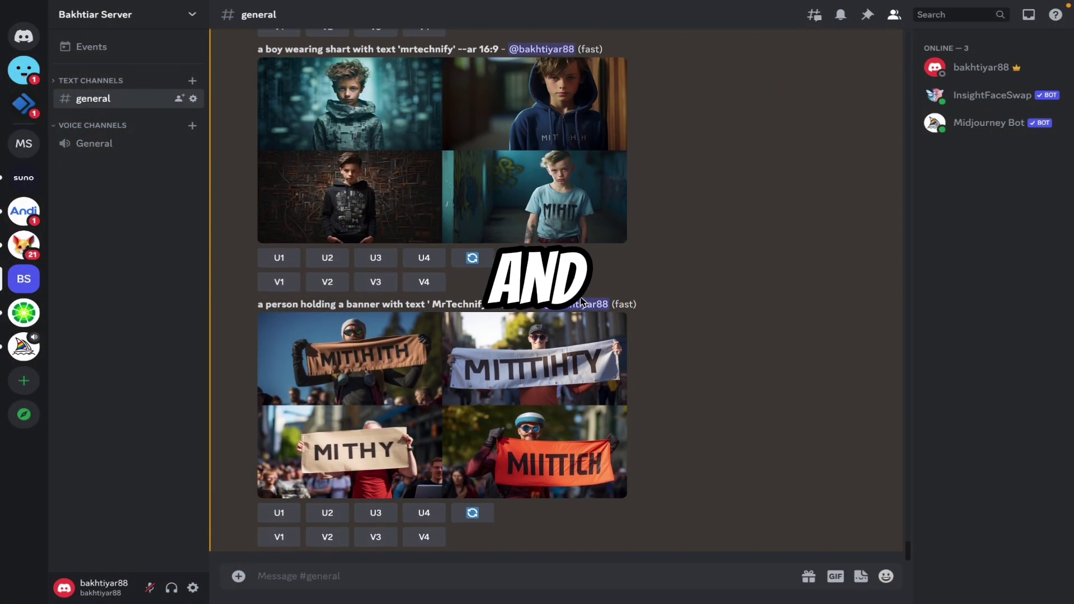
# Look over the boy poster image grid enlarged, then close it
pyautogui.scroll(1, 570, 220)
pyautogui.click(570, 220)
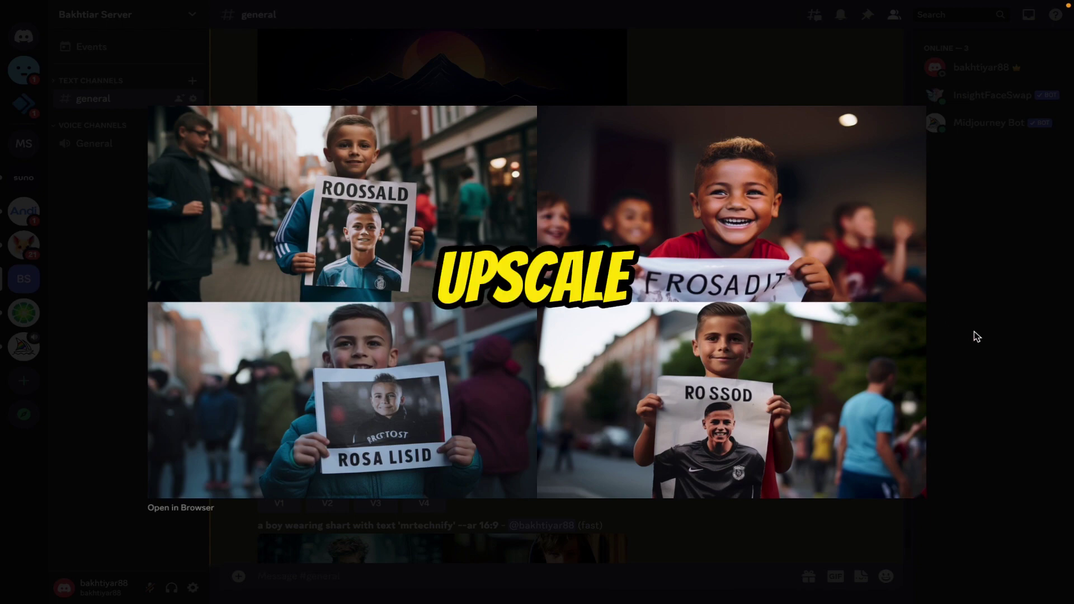
pyautogui.click(974, 331)
# Upscale the second MrTechnify banner image and save it to the computer
pyautogui.scroll(-2, 394, 326)
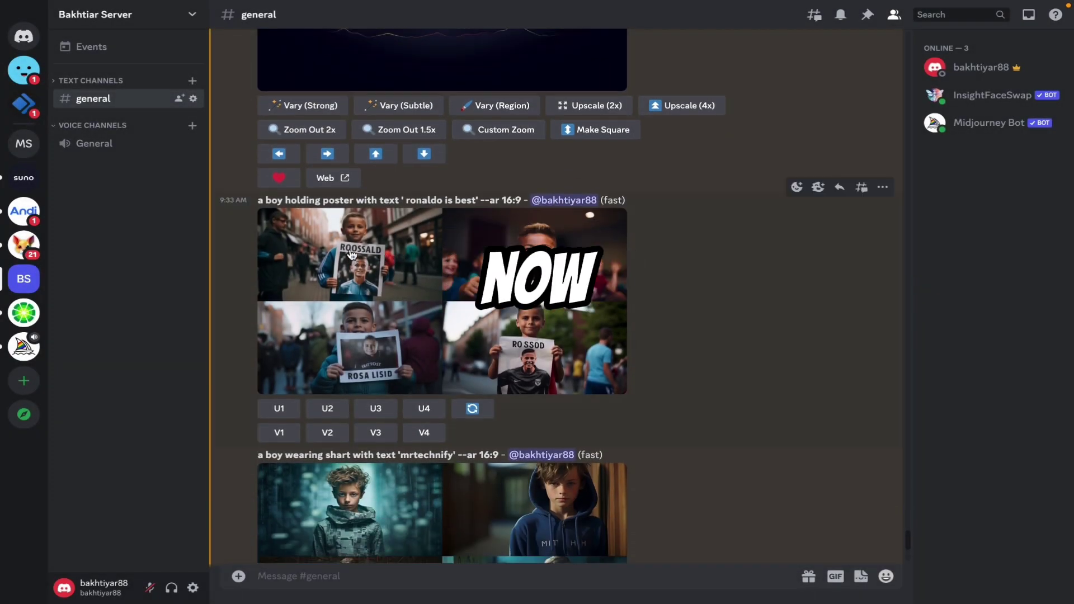
pyautogui.scroll(-4, 533, 341)
pyautogui.scroll(-4, 391, 369)
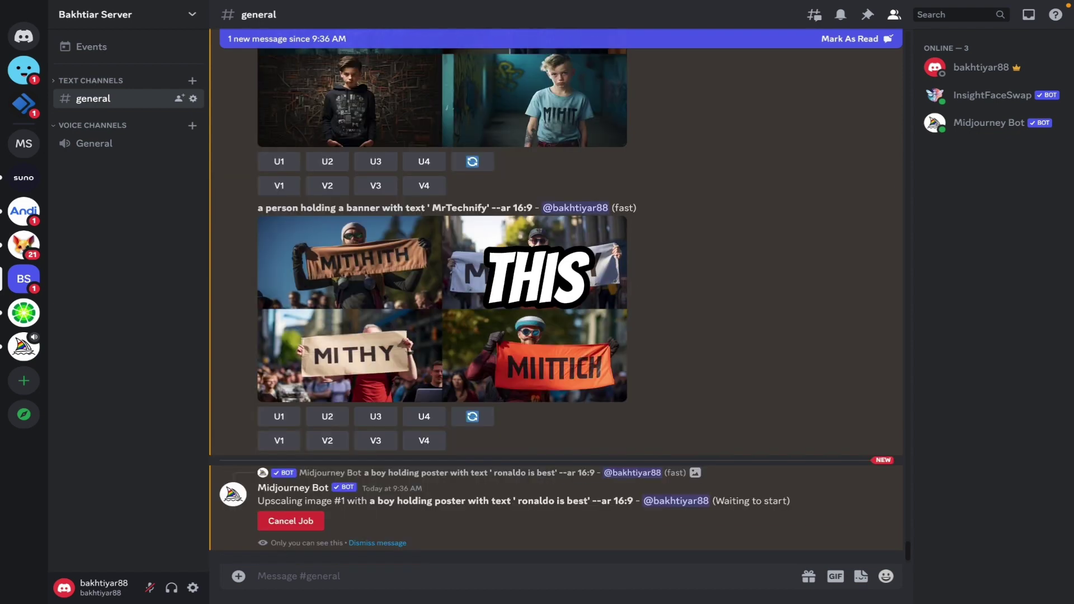
pyautogui.click(327, 419)
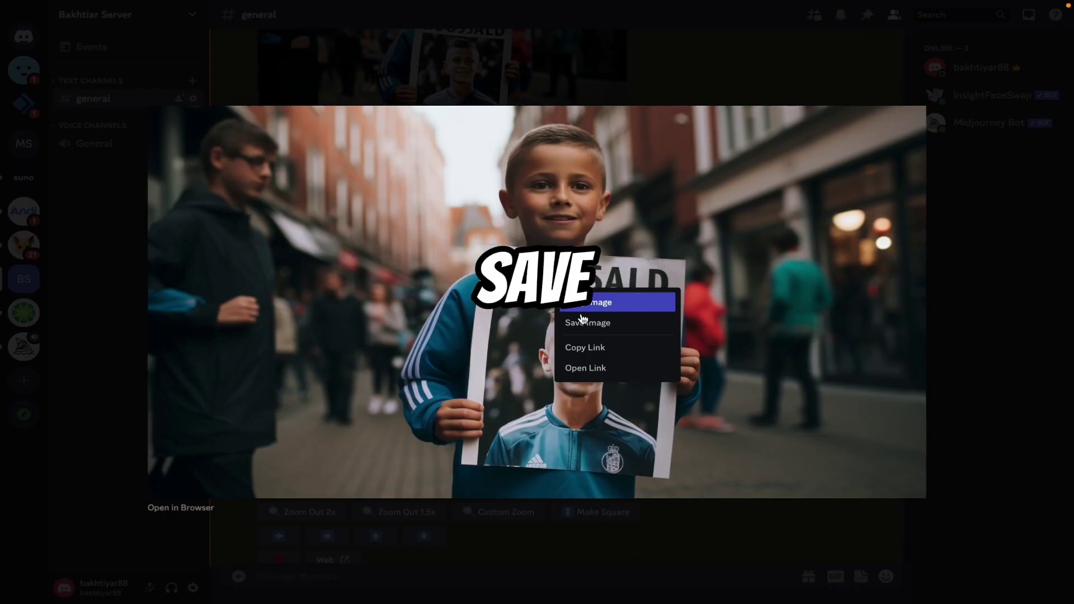
pyautogui.click(579, 314)
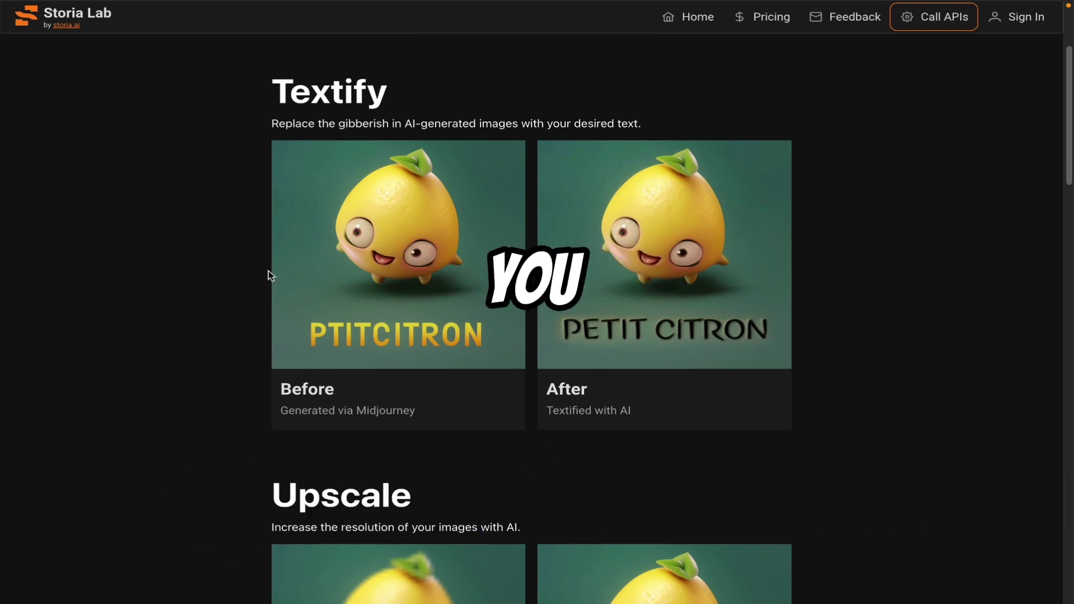
# Highlight the Midjourney caption and the Demo plan's free 10 images on Pricing, then go to Sign In
pyautogui.moveTo(194, 417); pyautogui.dragTo(245, 415)
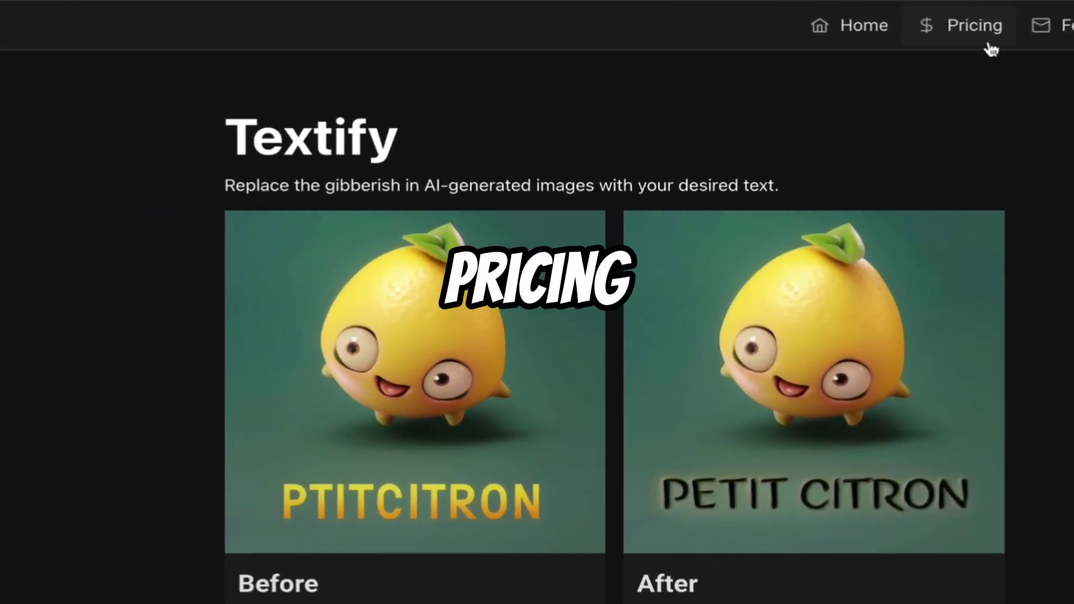
pyautogui.click(661, 23)
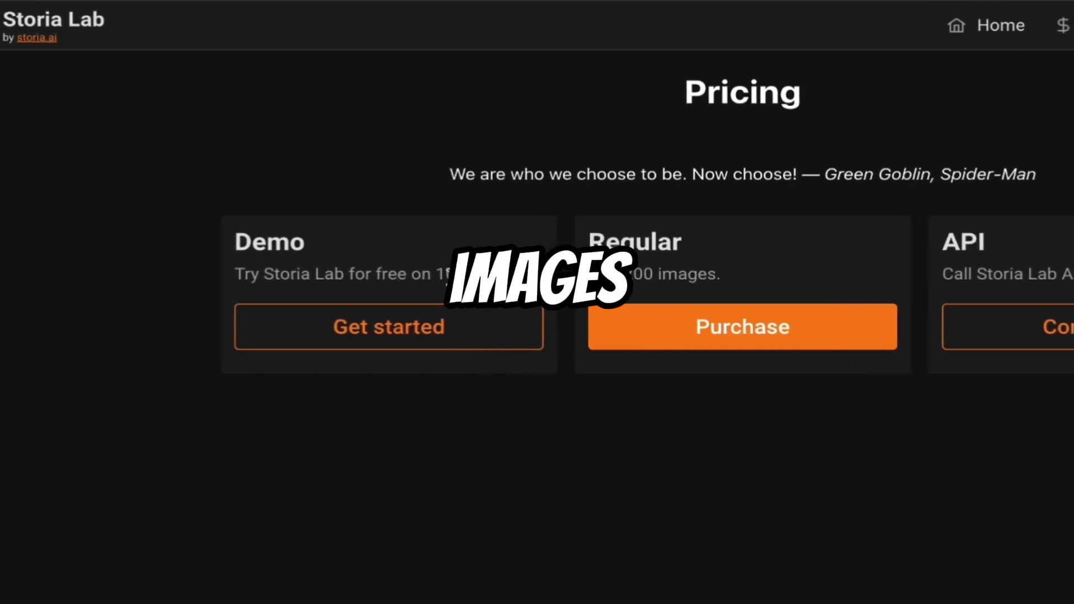
pyautogui.moveTo(393, 274); pyautogui.dragTo(495, 276)
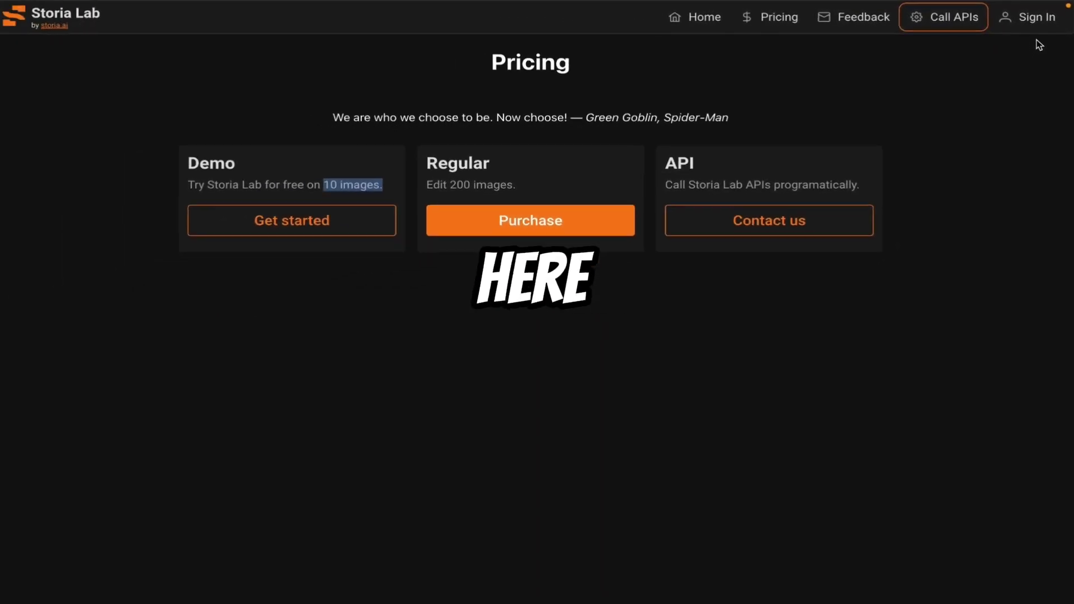
pyautogui.click(1035, 25)
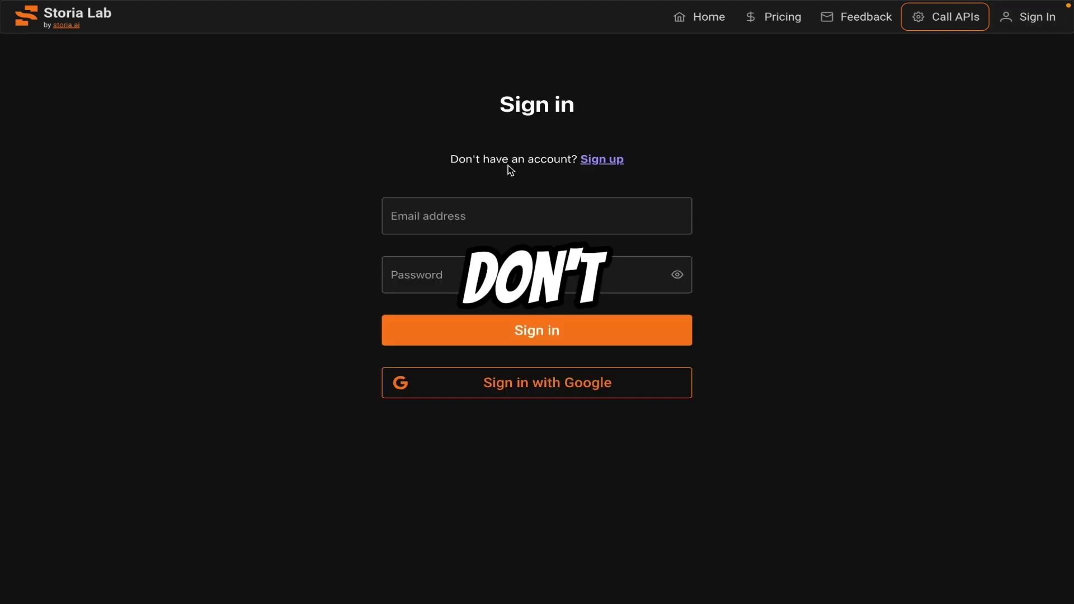
# Sign up, step through the sample images to the living-room banner, then clear the editor
pyautogui.click(590, 163)
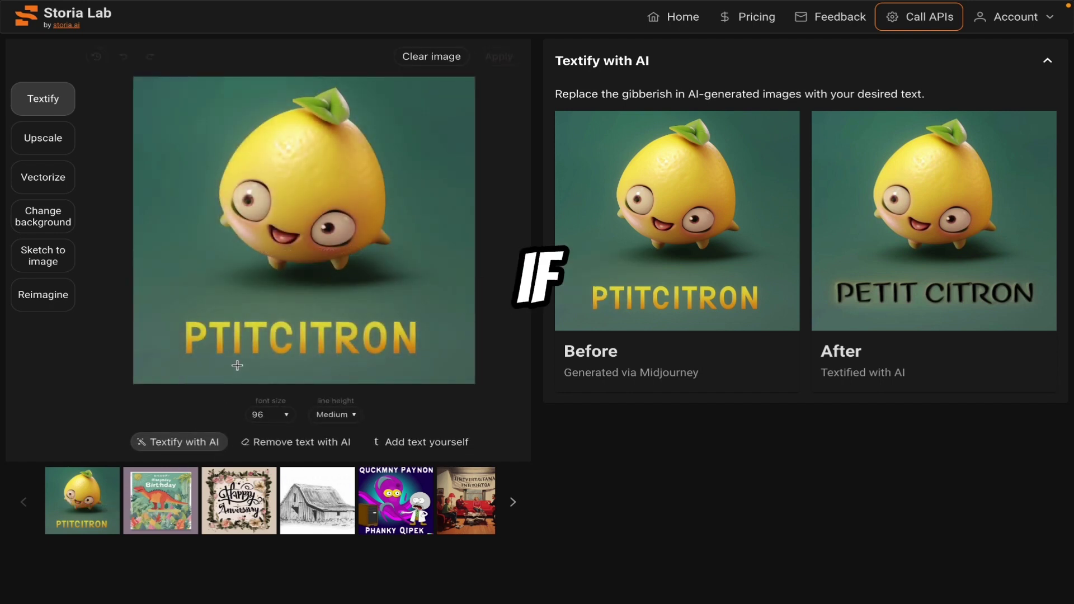
pyautogui.click(161, 500)
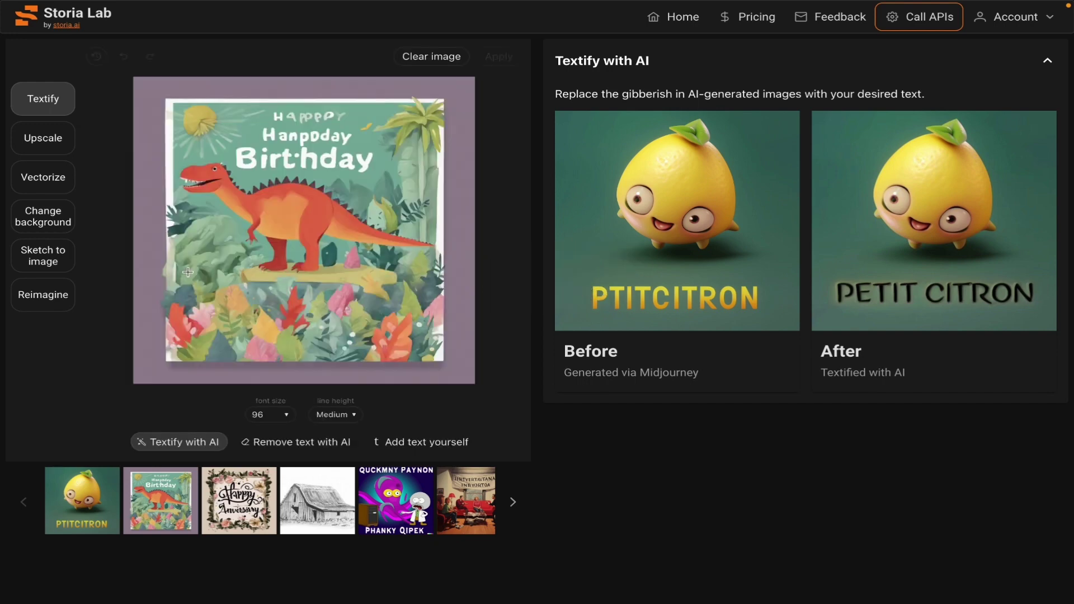
pyautogui.click(242, 504)
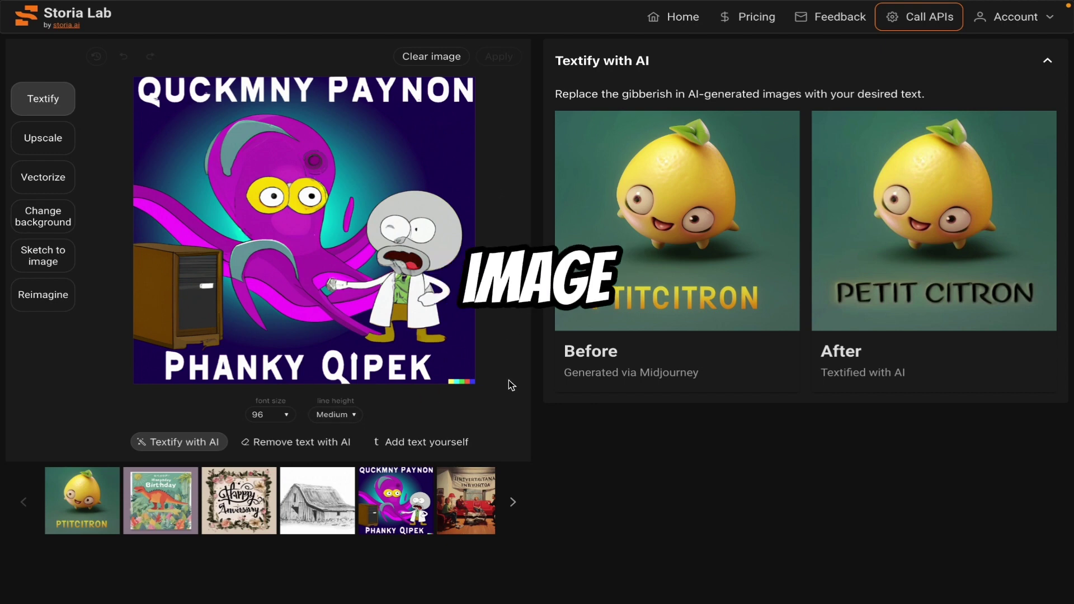
pyautogui.click(512, 502)
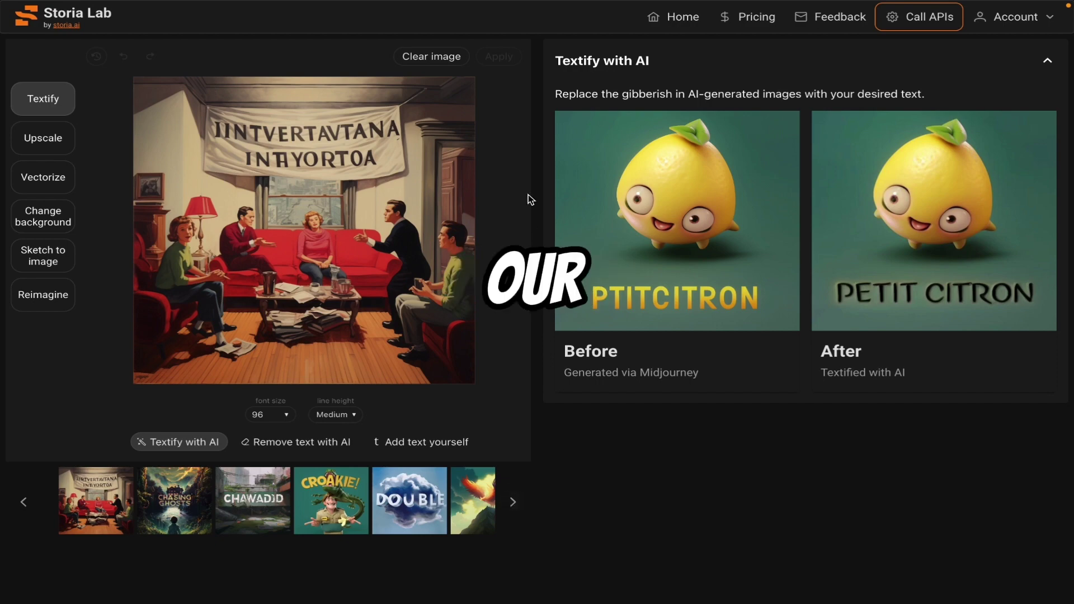
pyautogui.click(431, 56)
# Upload the downloaded boy poster image into the Textify editor
pyautogui.click(358, 207)
pyautogui.click(307, 242)
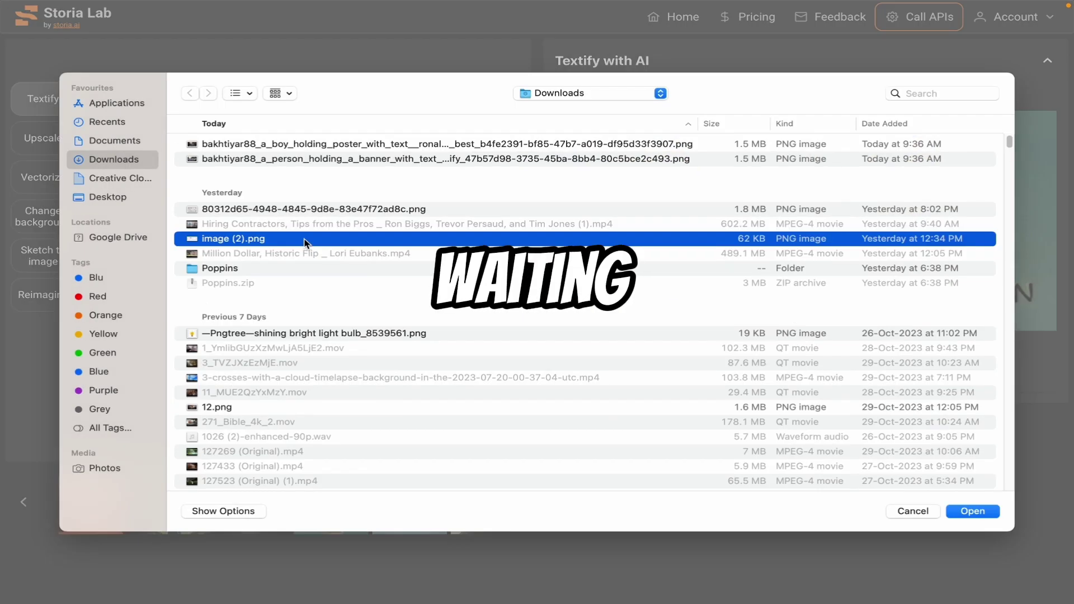
pyautogui.press('Return')
pyautogui.click(292, 249)
pyautogui.doubleClick(307, 146)
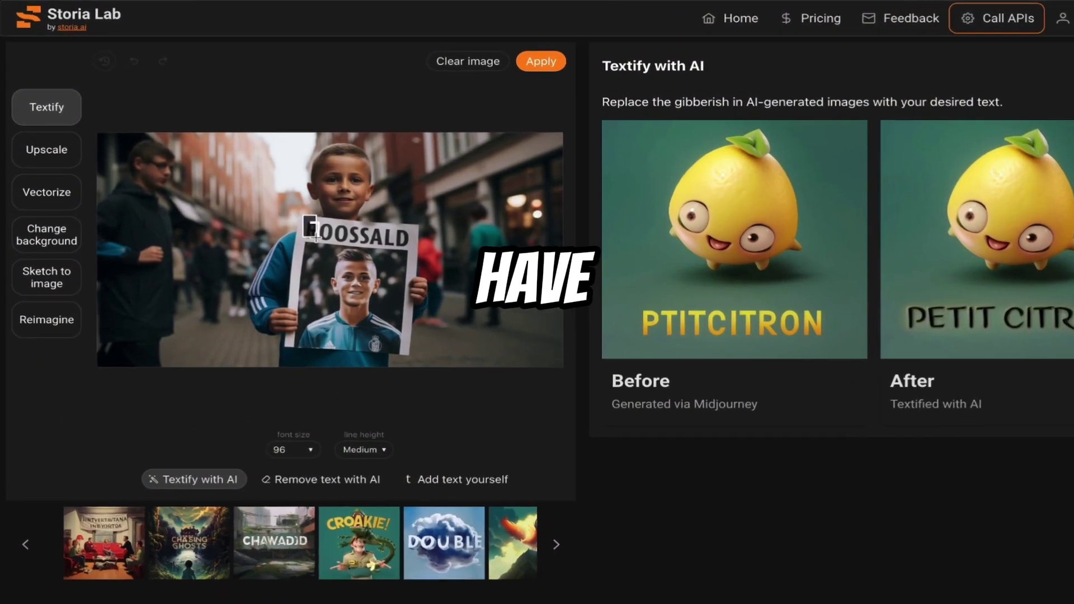
# Replace the poster's garbled word with RONALDO at font size 64 and apply Textify
pyautogui.moveTo(279, 200); pyautogui.dragTo(378, 227)
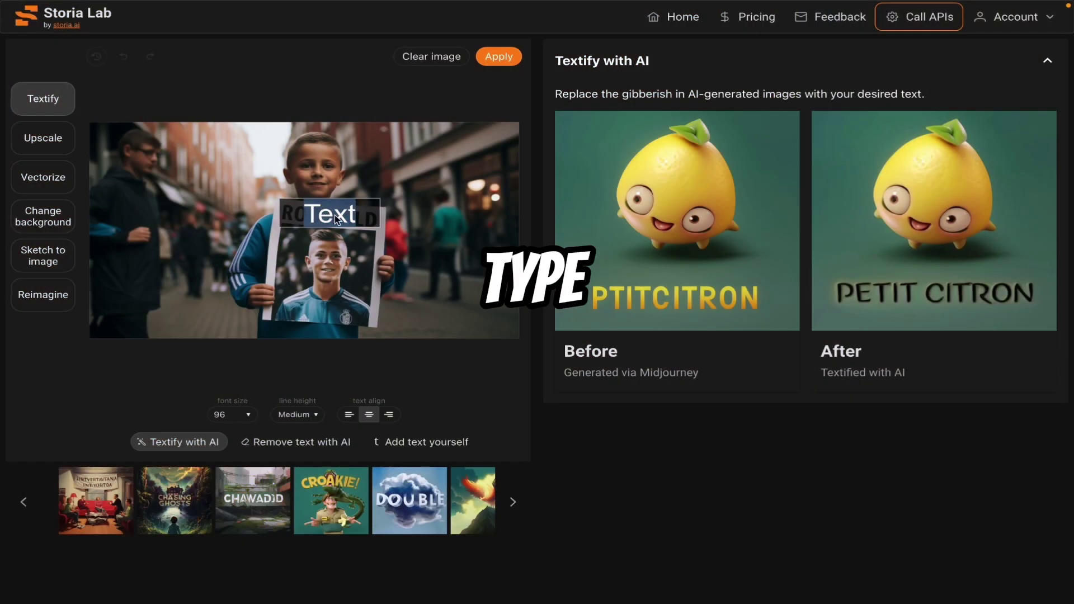
pyautogui.doubleClick(401, 261)
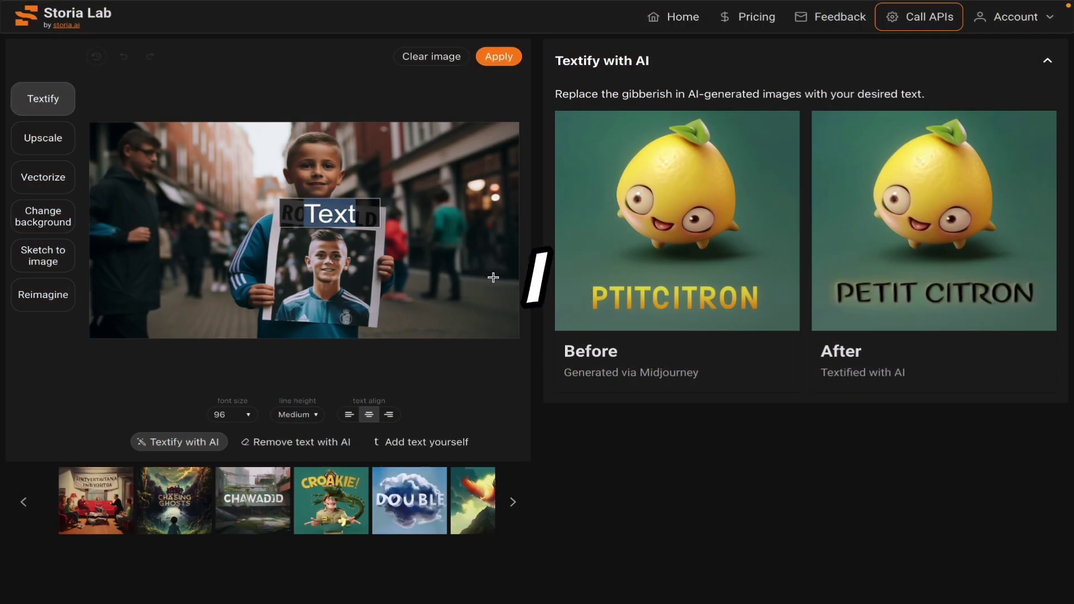
pyautogui.write('RONAL')
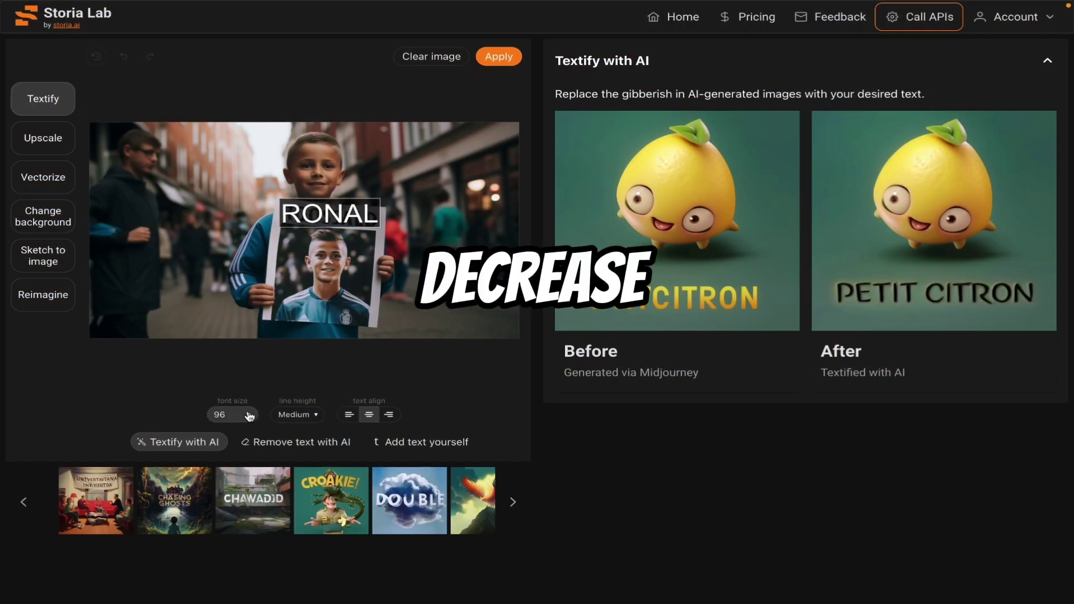
pyautogui.click(244, 413)
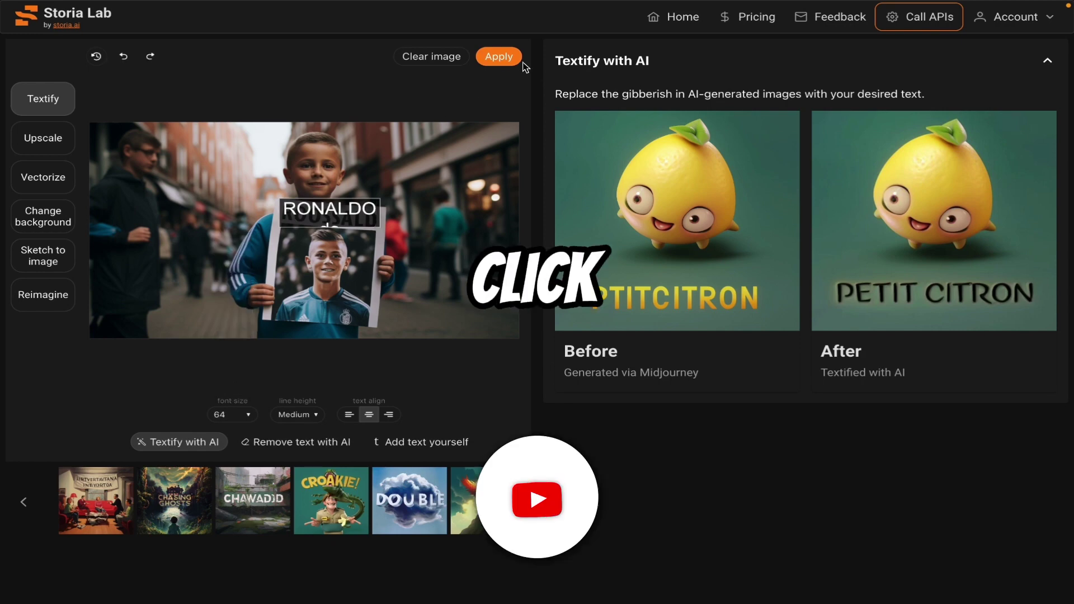
pyautogui.click(498, 56)
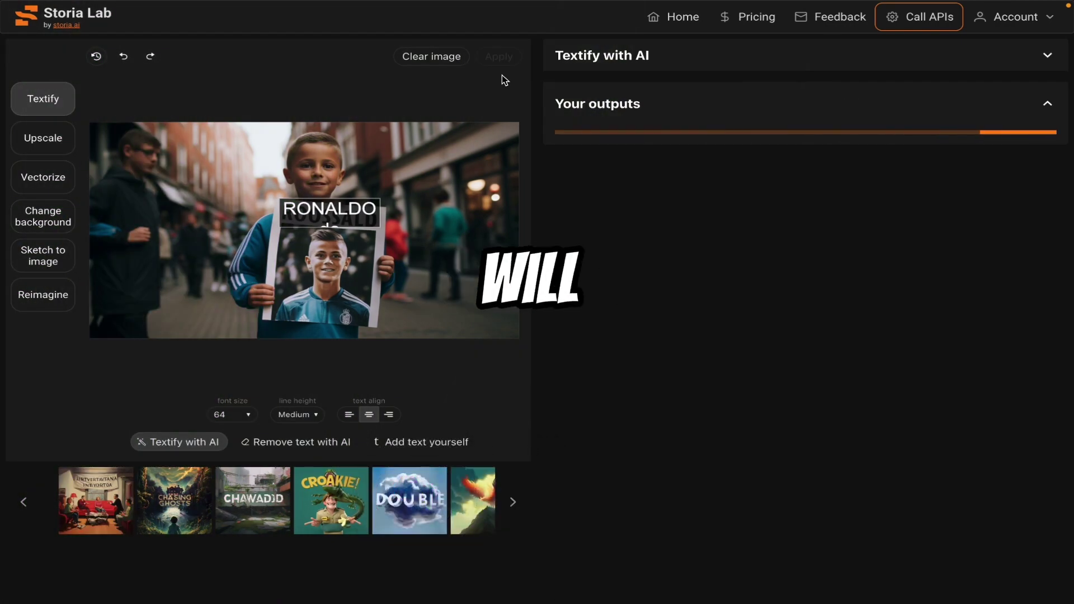
pyautogui.scroll(-3, 777, 321)
pyautogui.scroll(-9, 777, 322)
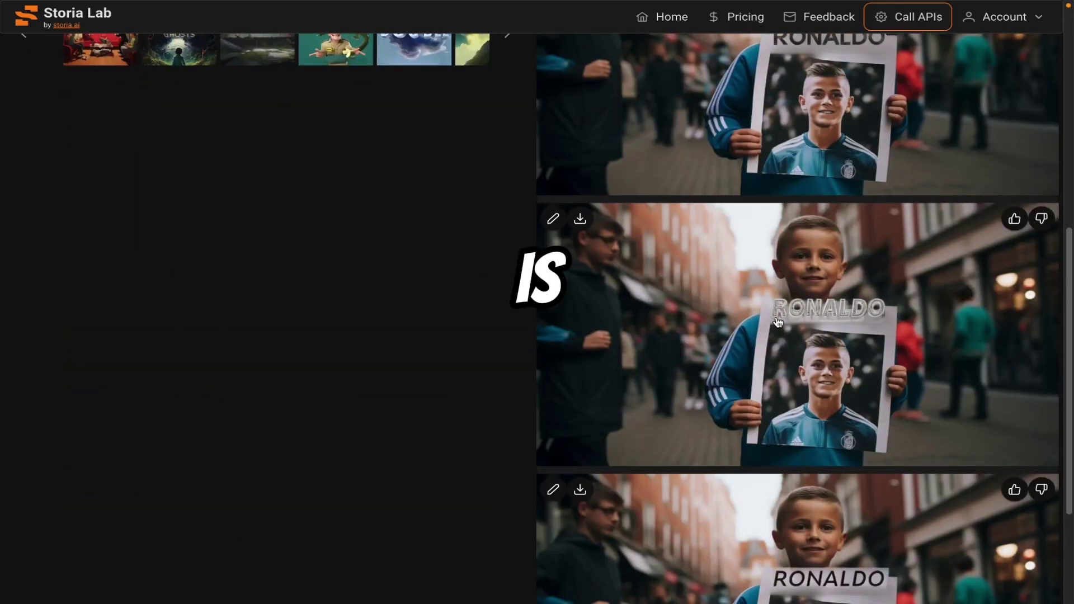
pyautogui.scroll(12, 263, 235)
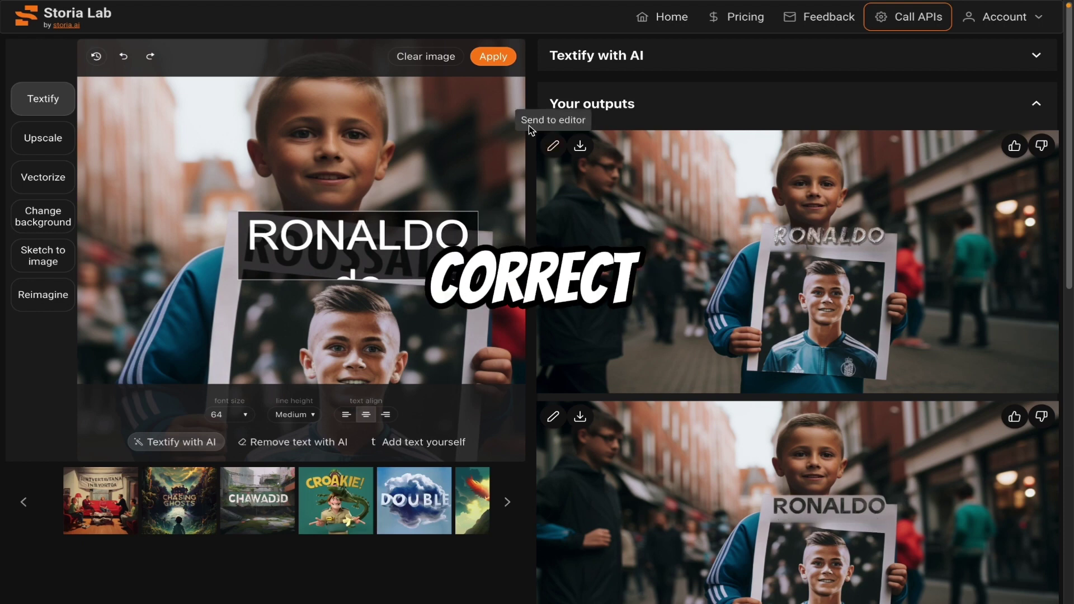
# Load the man-holding-sign photo and generate versions reading Technify on the sign
pyautogui.click(426, 57)
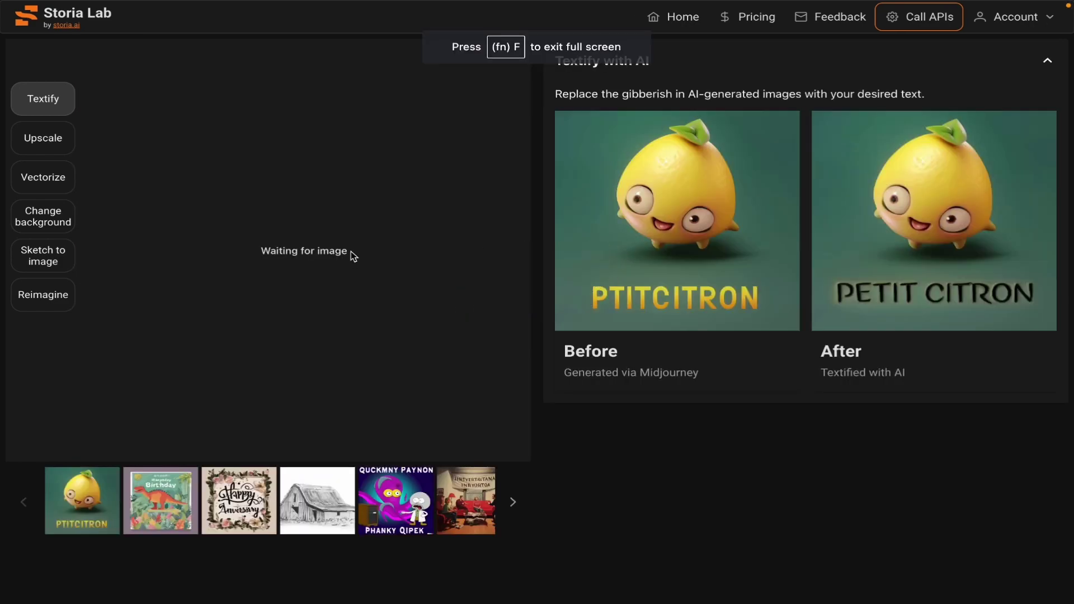
pyautogui.click(352, 250)
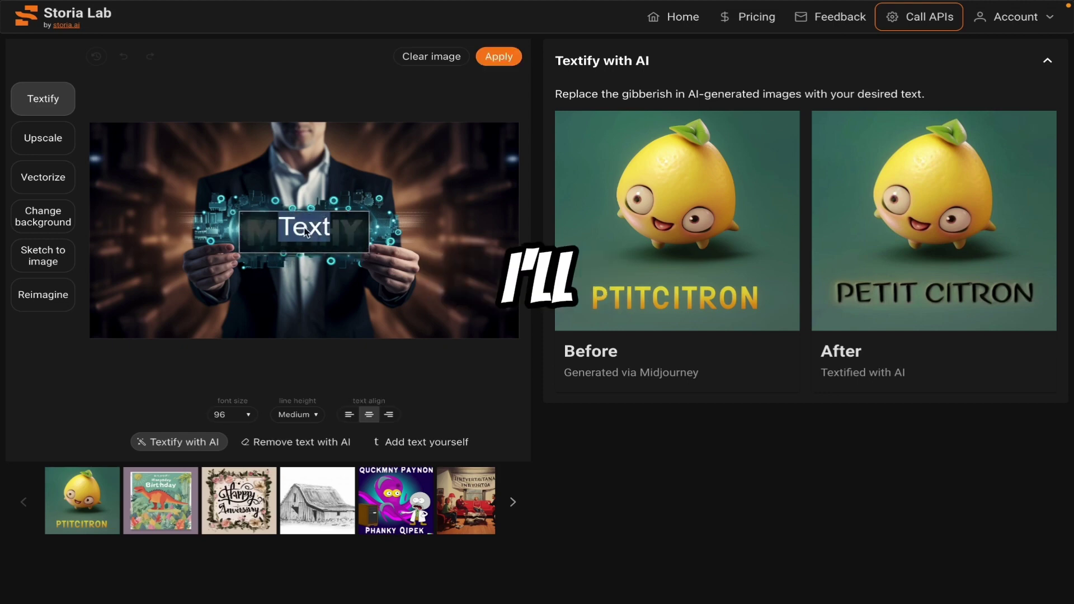
pyautogui.click(495, 58)
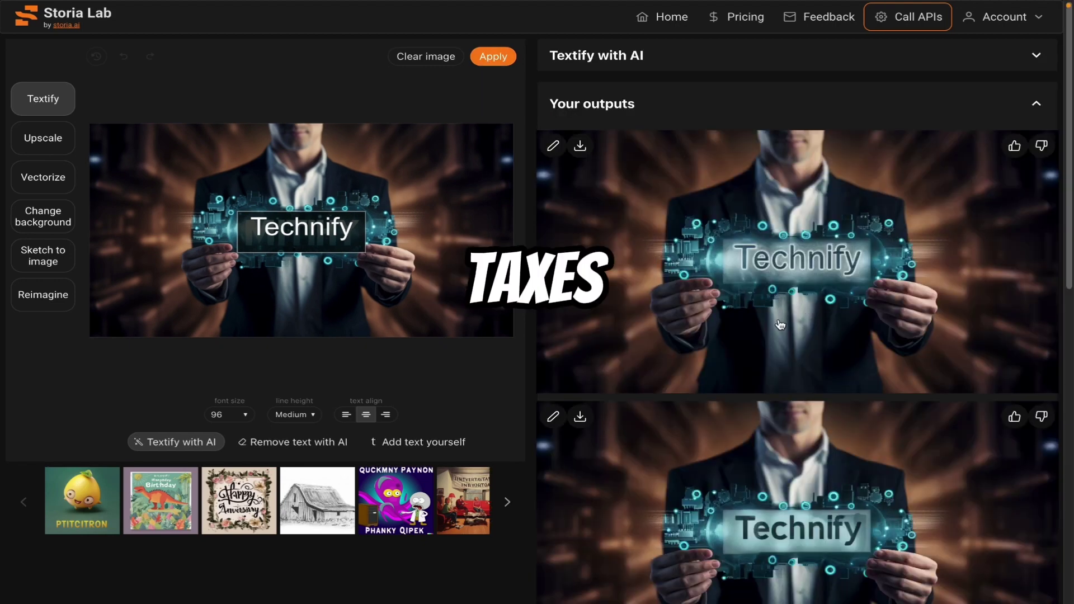
# Review the Technify outputs and undo the added text box on the canvas
pyautogui.scroll(-1, 794, 296)
pyautogui.scroll(1, 792, 288)
pyautogui.scroll(1, 792, 287)
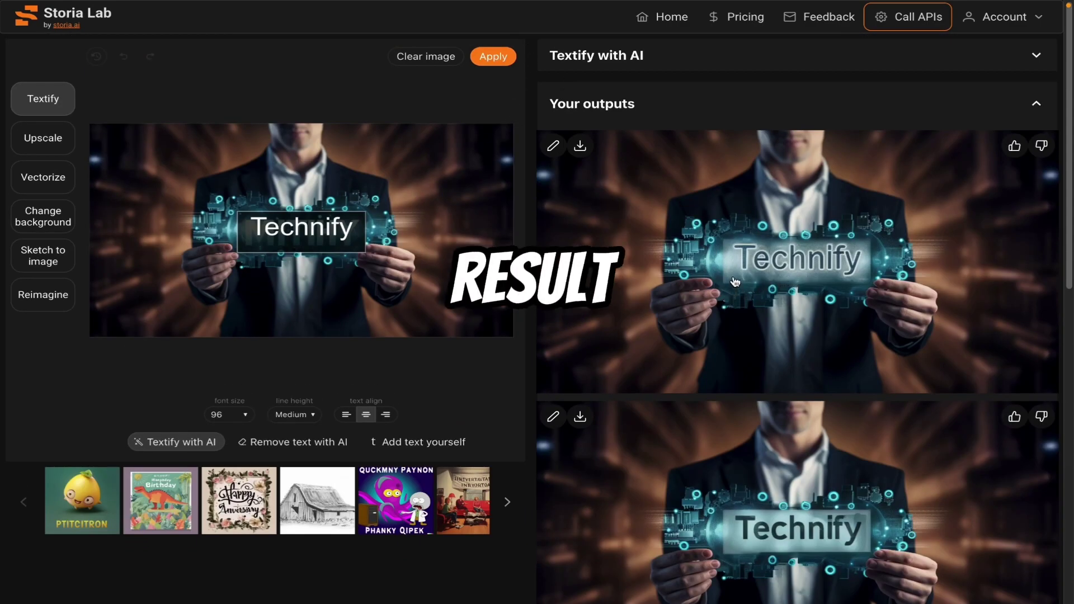
pyautogui.hotkey('ctrl', 'z')
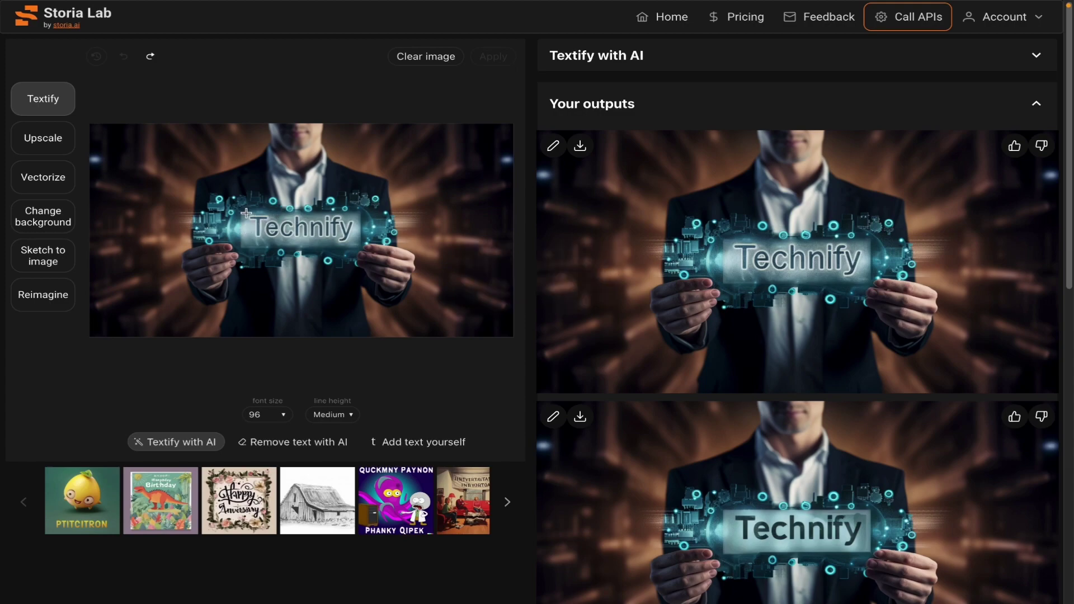
pyautogui.click(850, 391)
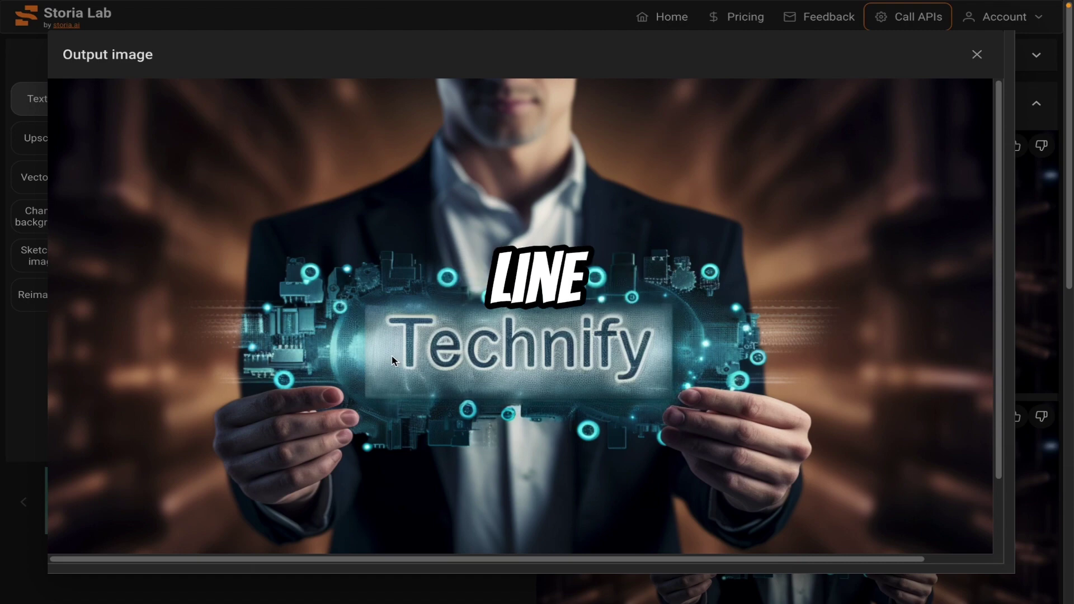
pyautogui.click(976, 56)
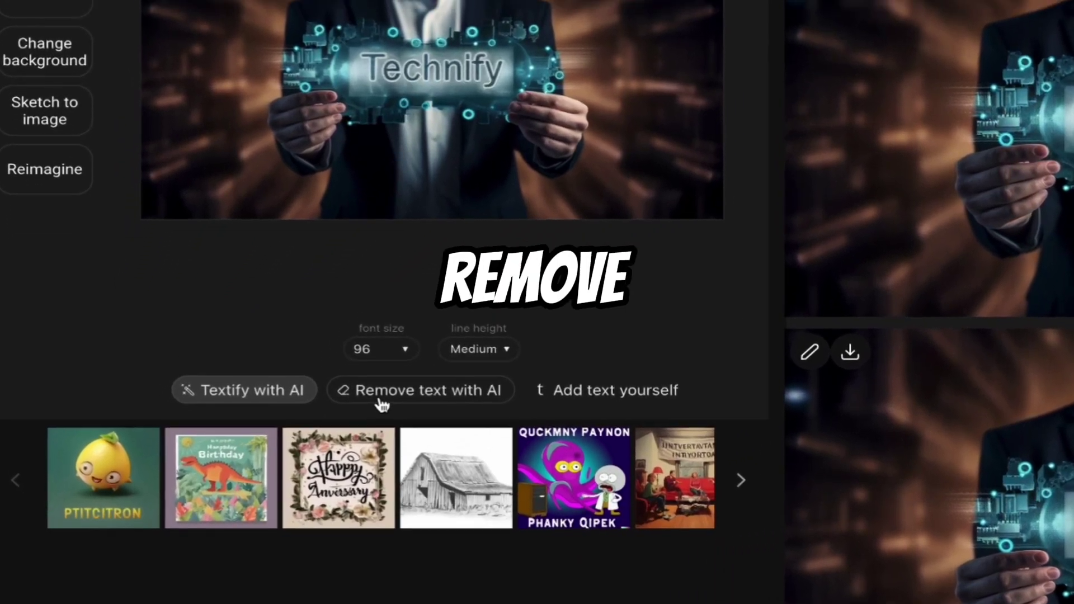
# Erase the Technify lettering with Remove text with AI, then place a manual text box on the sign
pyautogui.click(327, 414)
pyautogui.moveTo(343, 184)
pyautogui.mouseDown()
pyautogui.moveTo(364, 204)
pyautogui.moveTo(472, 235)
pyautogui.moveTo(518, 235)
pyautogui.mouseUp()
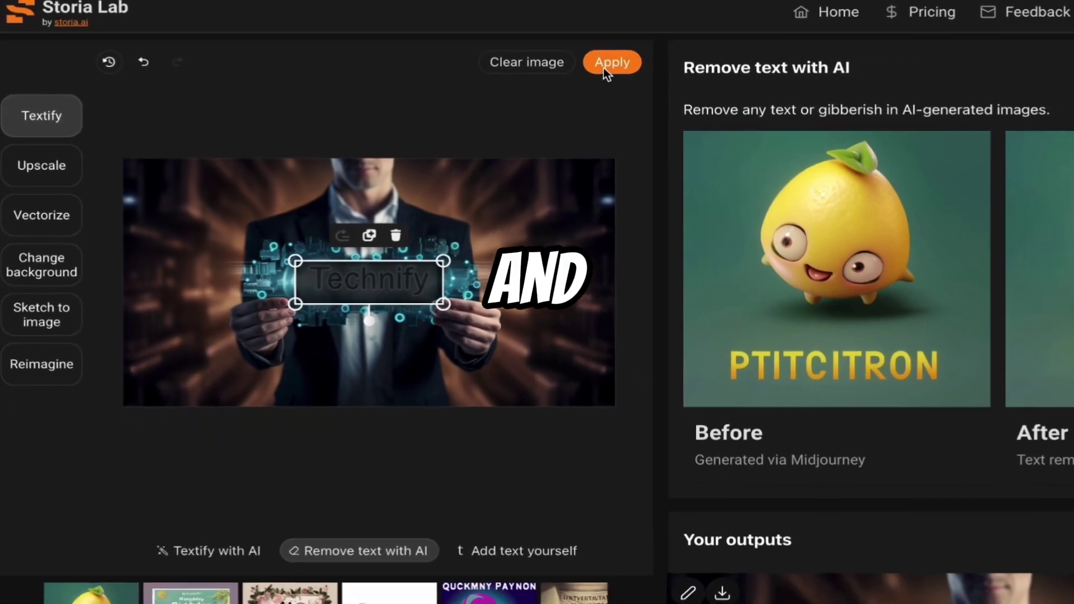
pyautogui.click(699, 58)
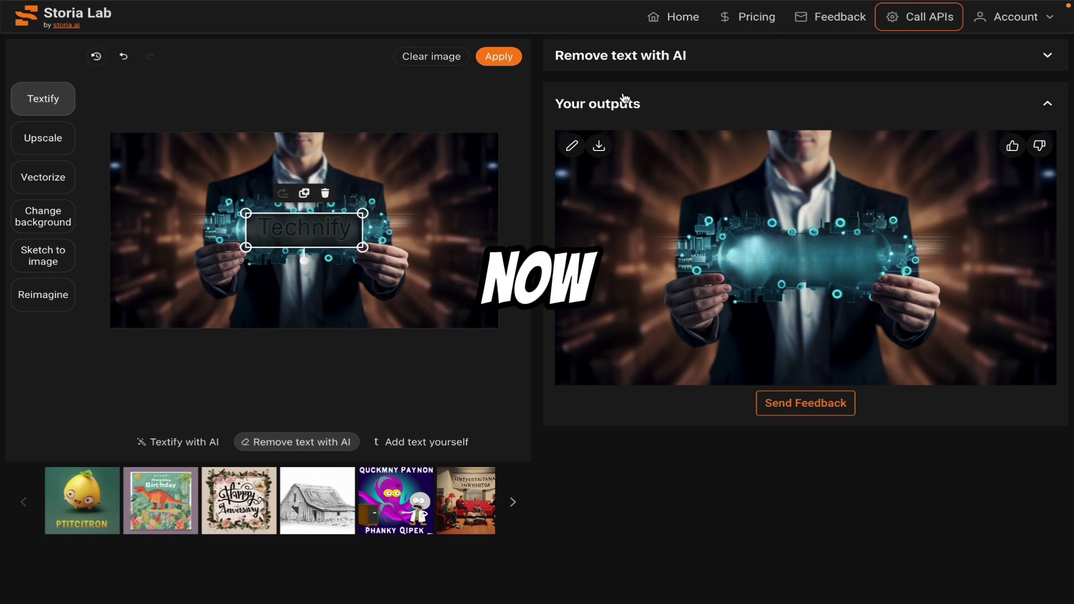
pyautogui.click(408, 442)
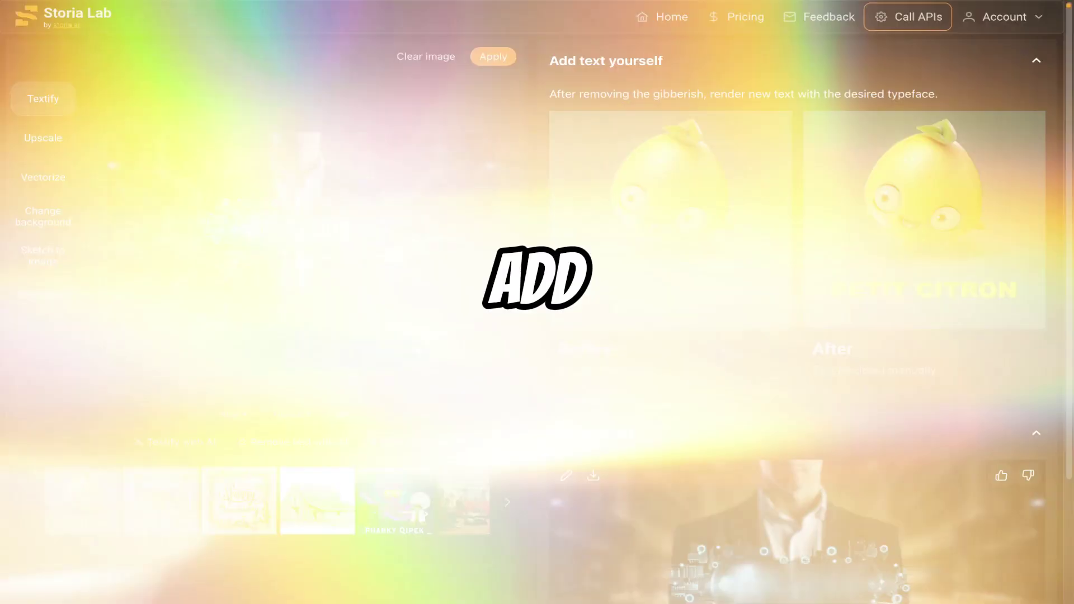
pyautogui.click(327, 219)
# Cycle past the birthday, anniversary, barn and octopus samples to the living-room party scene
pyautogui.write('as')
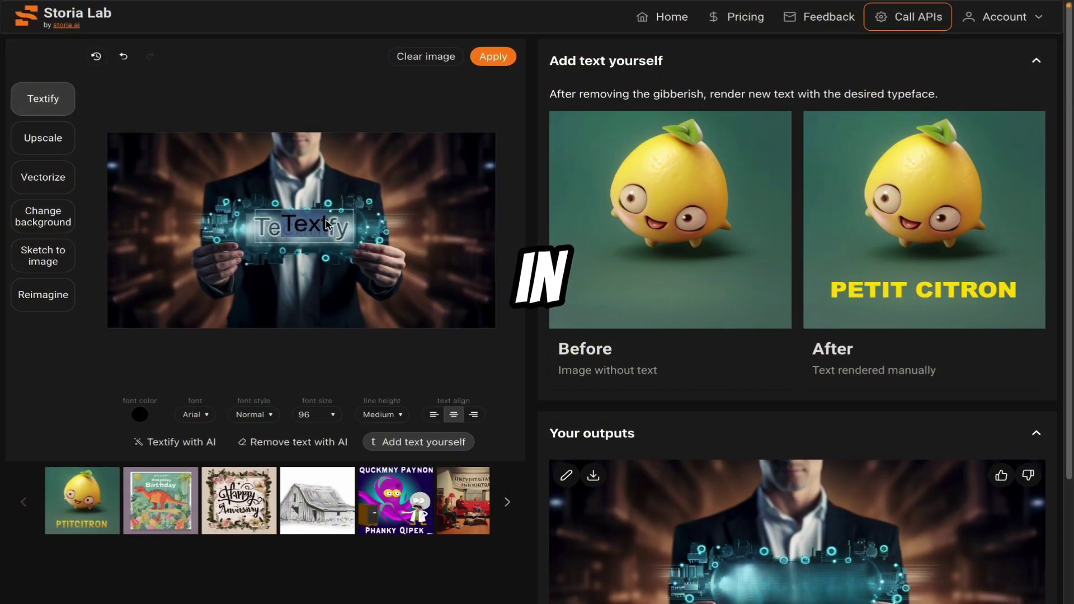
pyautogui.click(151, 506)
pyautogui.click(270, 499)
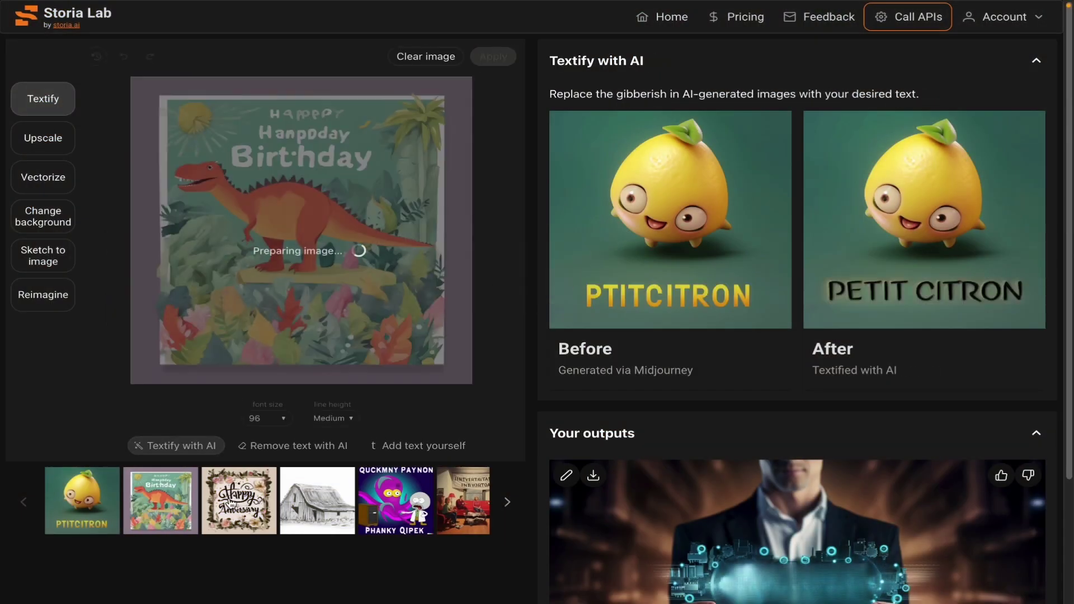
pyautogui.click(317, 499)
pyautogui.click(400, 499)
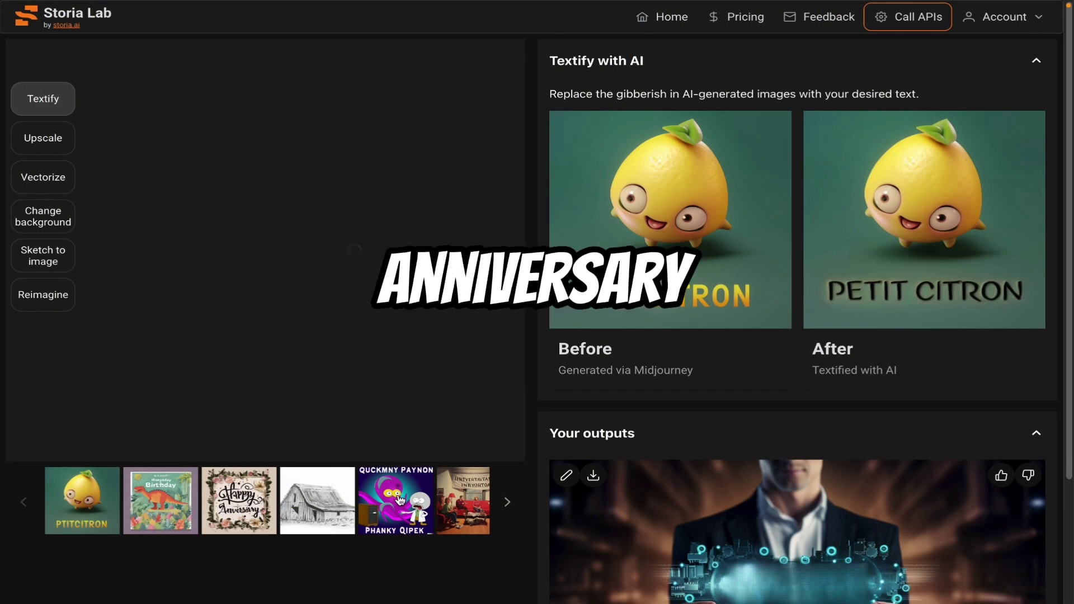
pyautogui.click(439, 495)
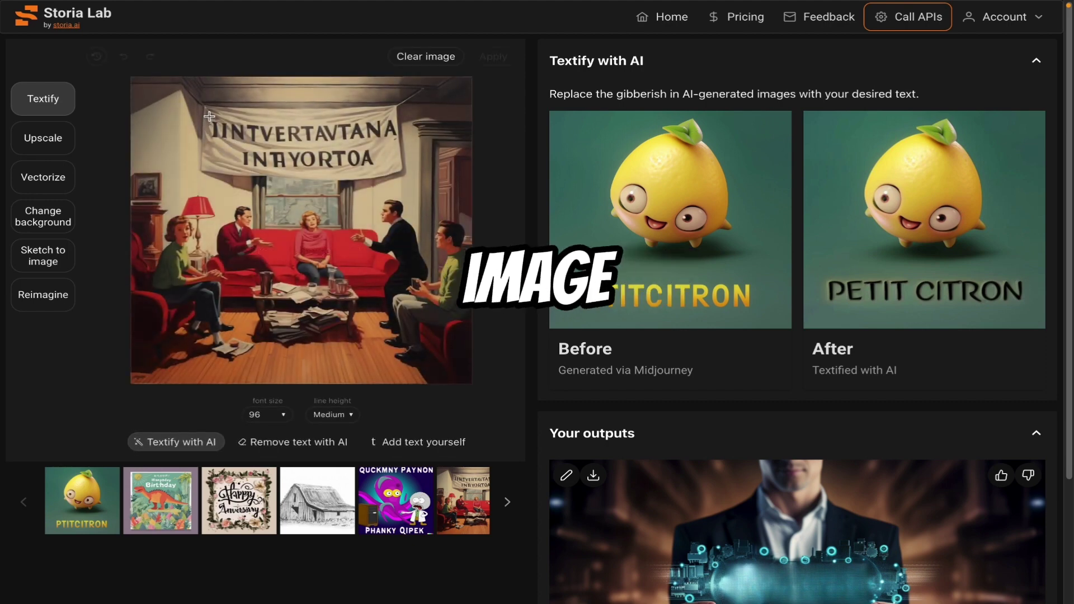
# Put SUBSCRIBE over the banner's top line, preview a result, and box the lower line
pyautogui.moveTo(210, 116); pyautogui.dragTo(397, 167)
pyautogui.write('SUBSCRIBE')
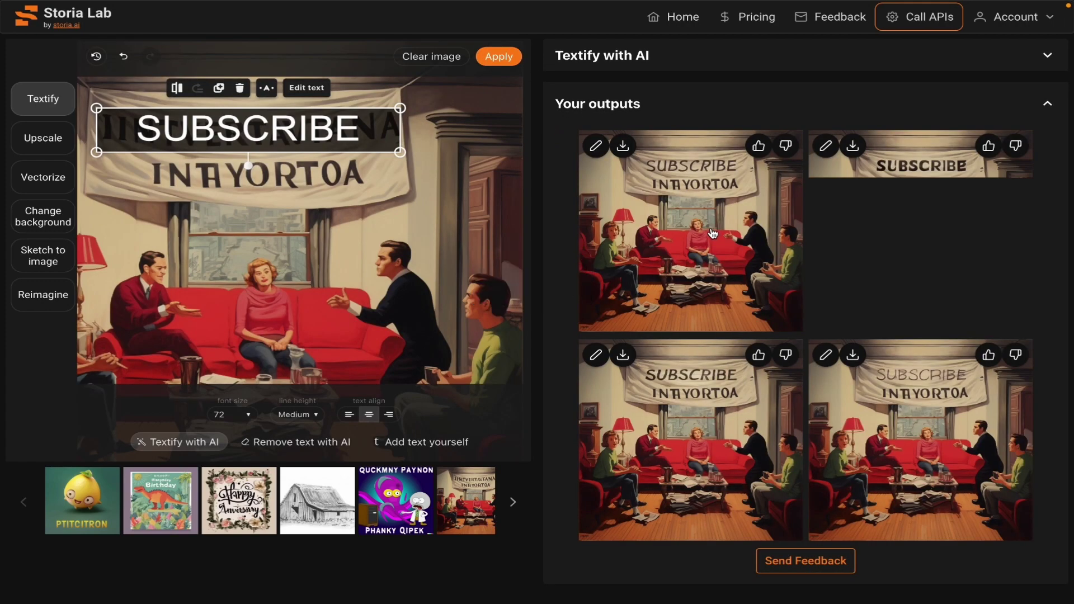
pyautogui.click(711, 230)
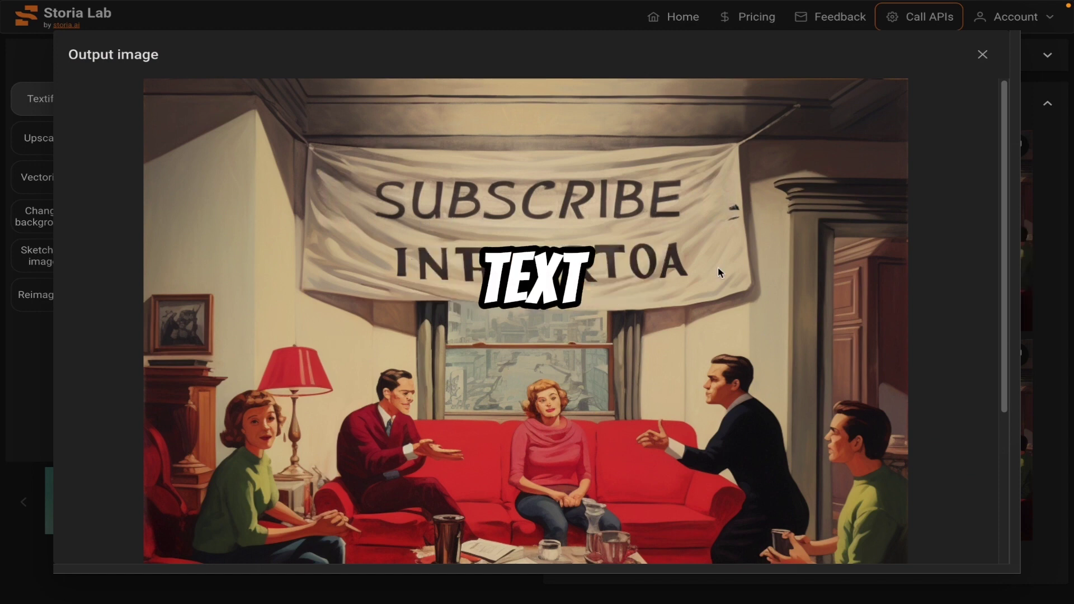
pyautogui.scroll(-5, 722, 321)
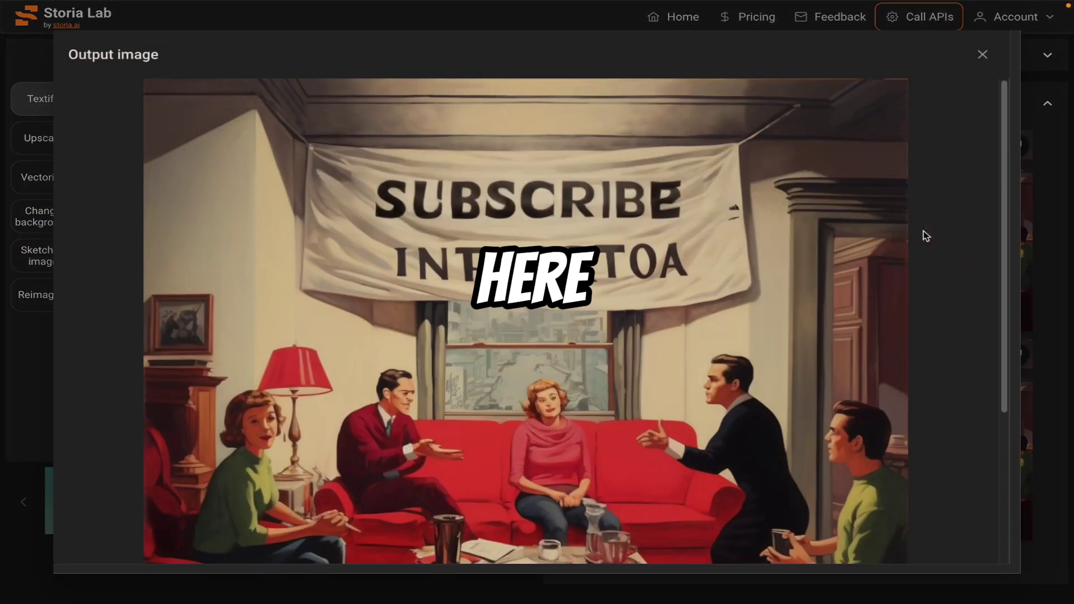
pyautogui.click(982, 54)
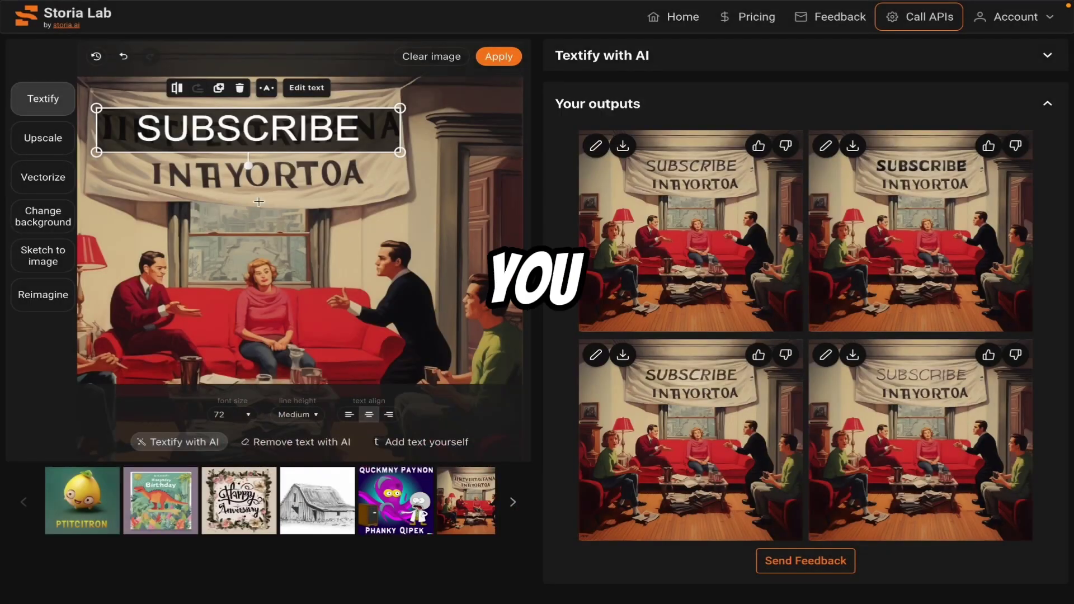
pyautogui.moveTo(142, 159); pyautogui.dragTo(373, 194)
# Enter uppercase NOW in the second box, replacing the lowercase entry, and generate SUBSCRIBE NOW versions
pyautogui.write('now')
pyautogui.press('BackSpace')
pyautogui.press('BackSpace')
pyautogui.press('BackSpace')
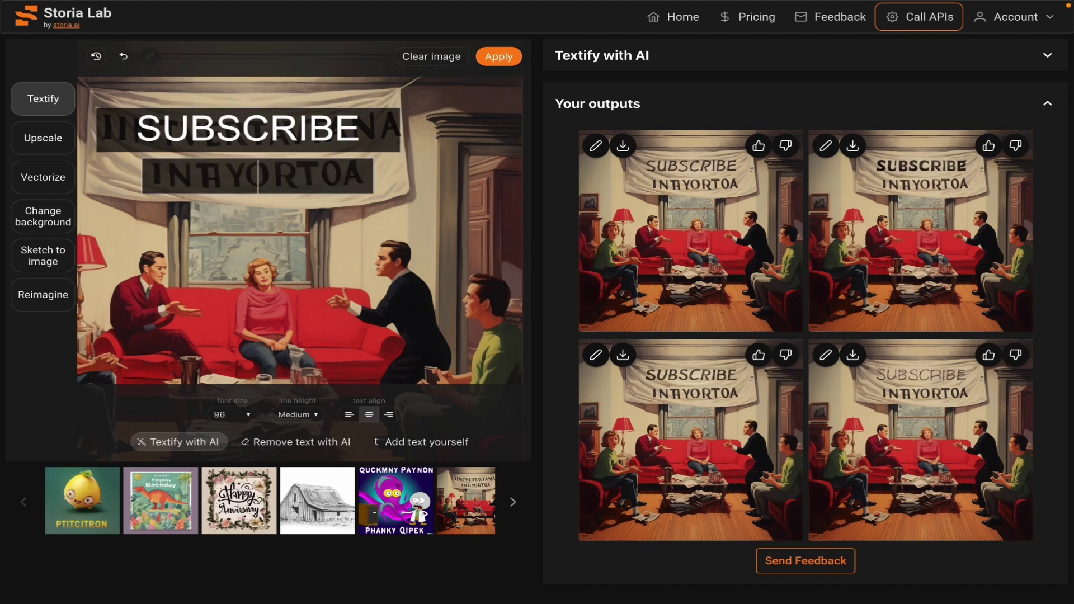
pyautogui.write('NOW')
pyautogui.scroll(3, 327, 198)
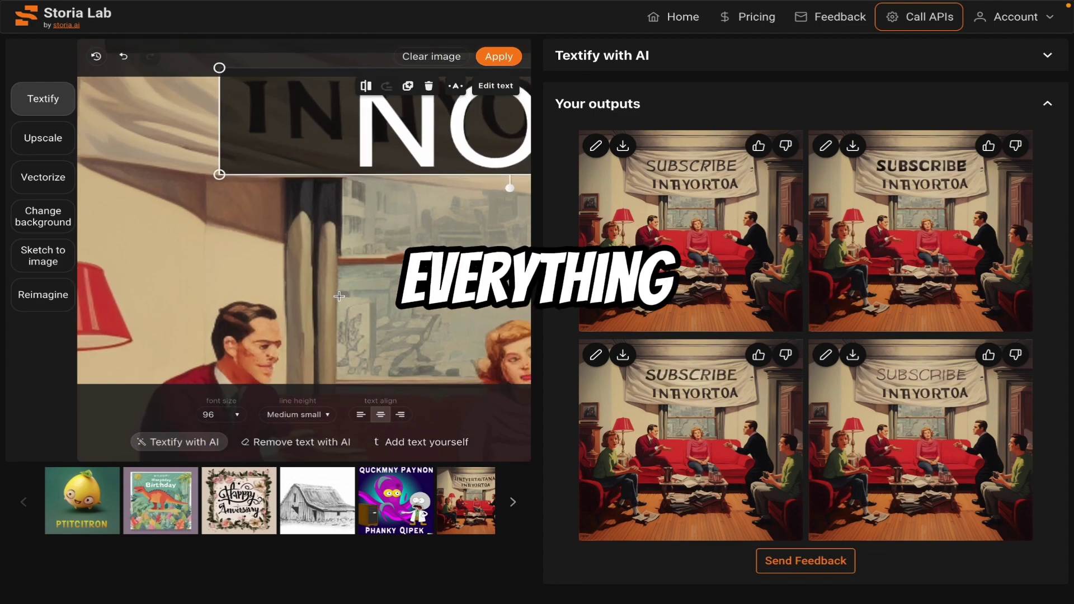
pyautogui.click(498, 56)
pyautogui.click(511, 55)
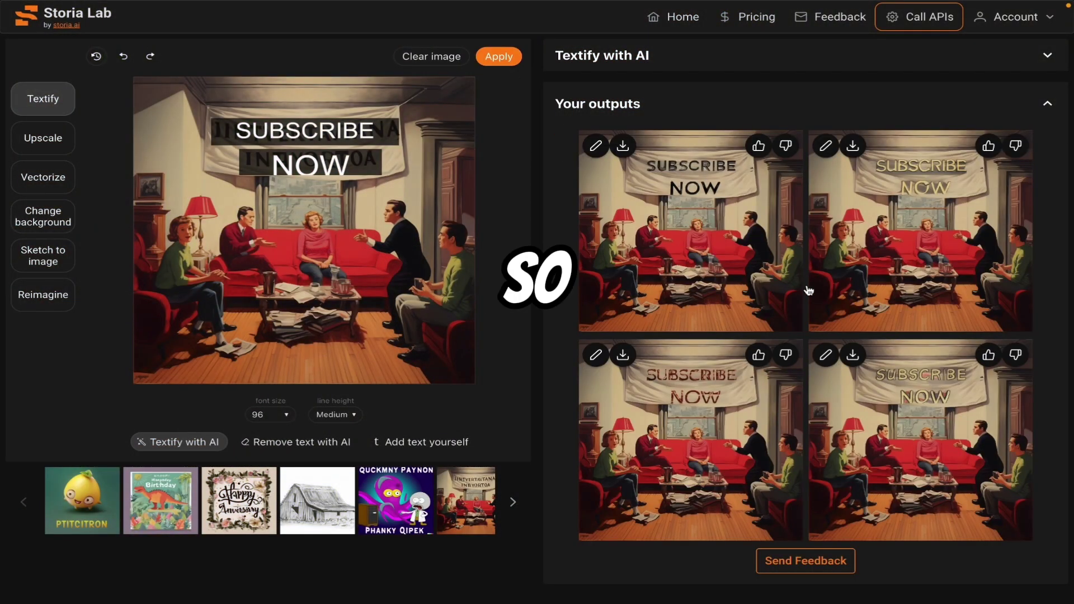
# Preview the first and bottom-left SUBSCRIBE NOW variations, then download the first at full size
pyautogui.click(731, 214)
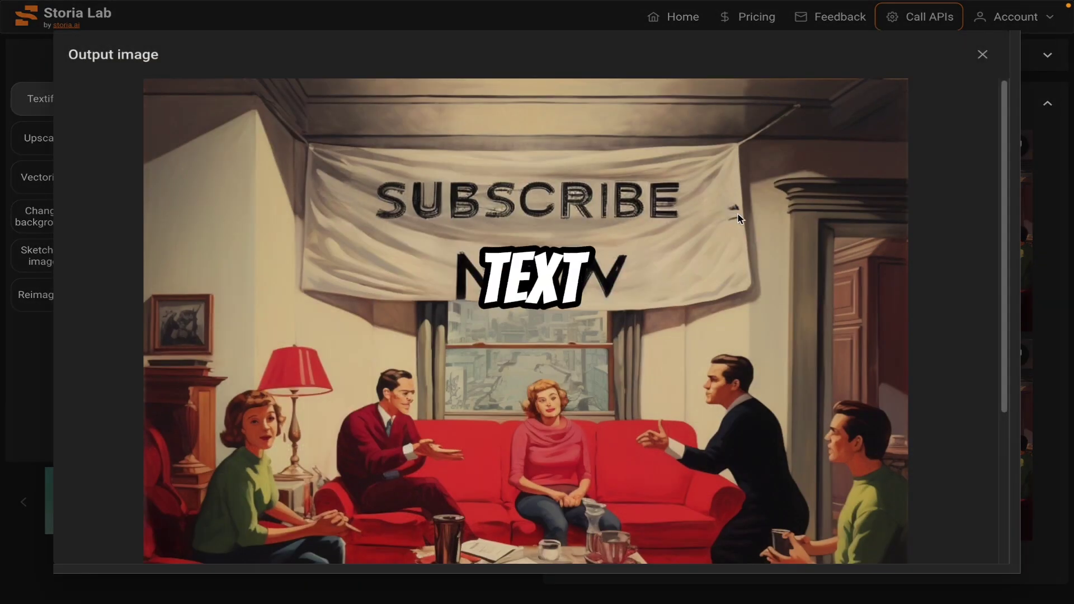
pyautogui.click(1037, 208)
pyautogui.click(710, 429)
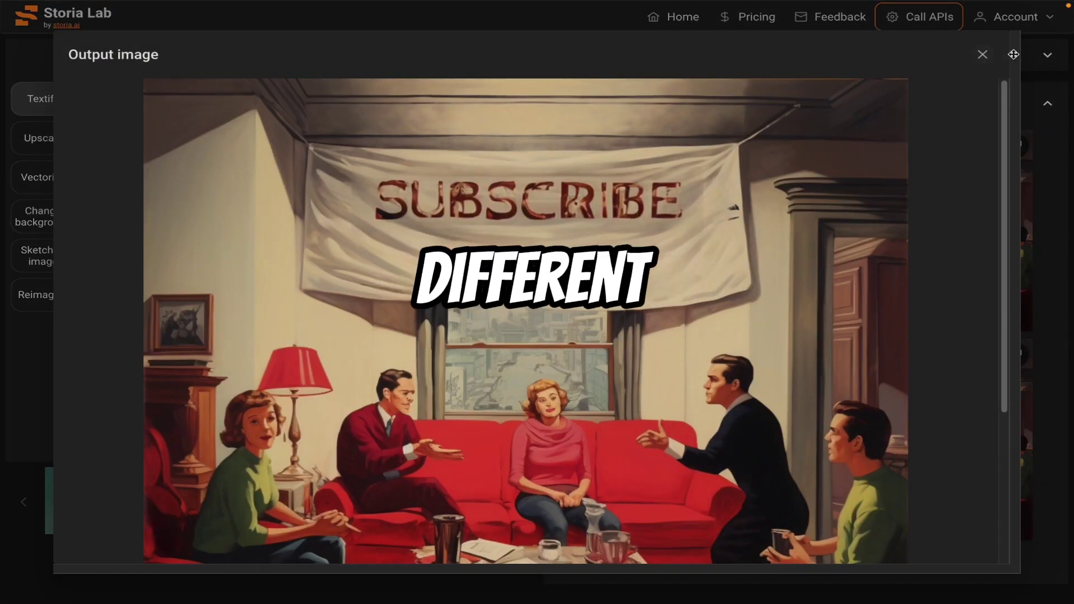
pyautogui.click(983, 54)
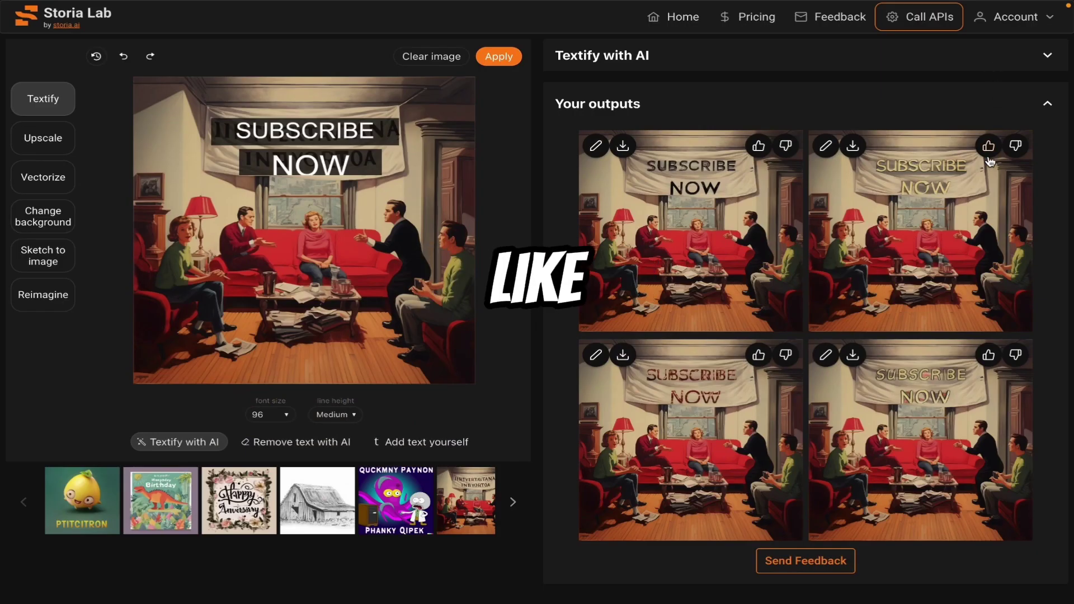
pyautogui.click(623, 145)
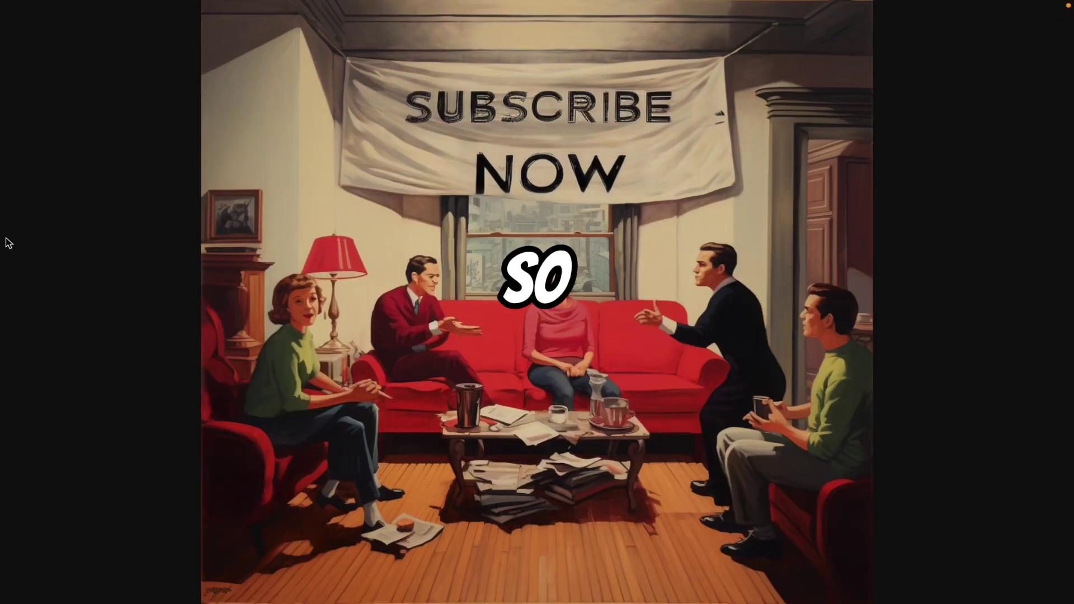